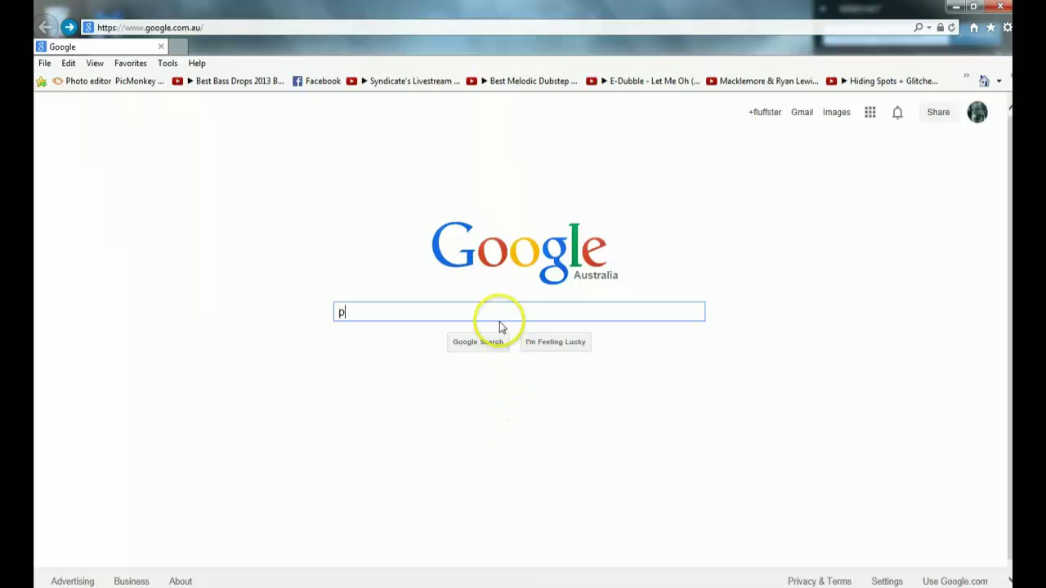
Step: Search Google for picmonkey.com and open the 'Photo editor | PicMonkey' result
text(icmo)
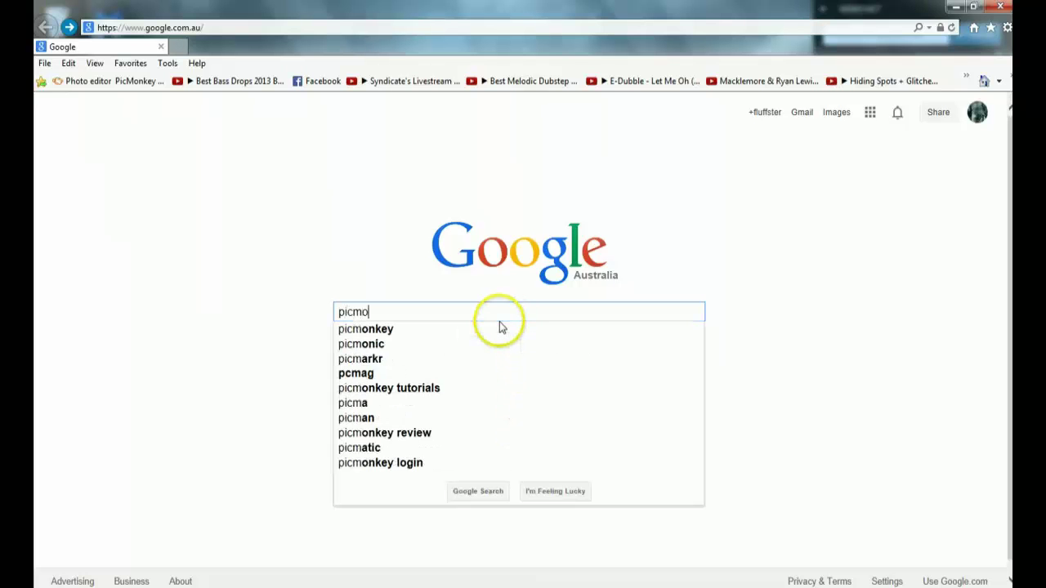
text(n)
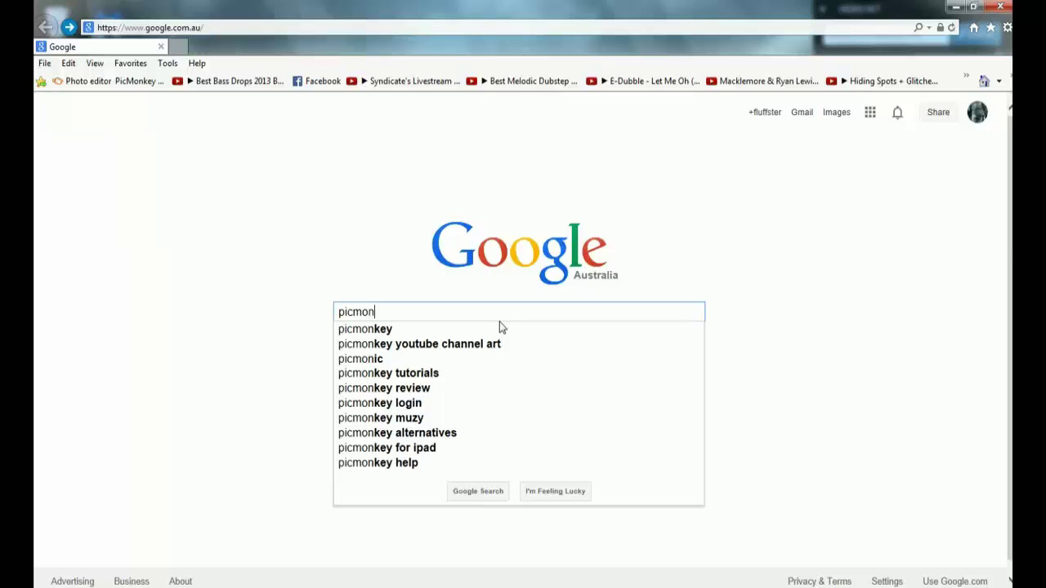
text(key.com)
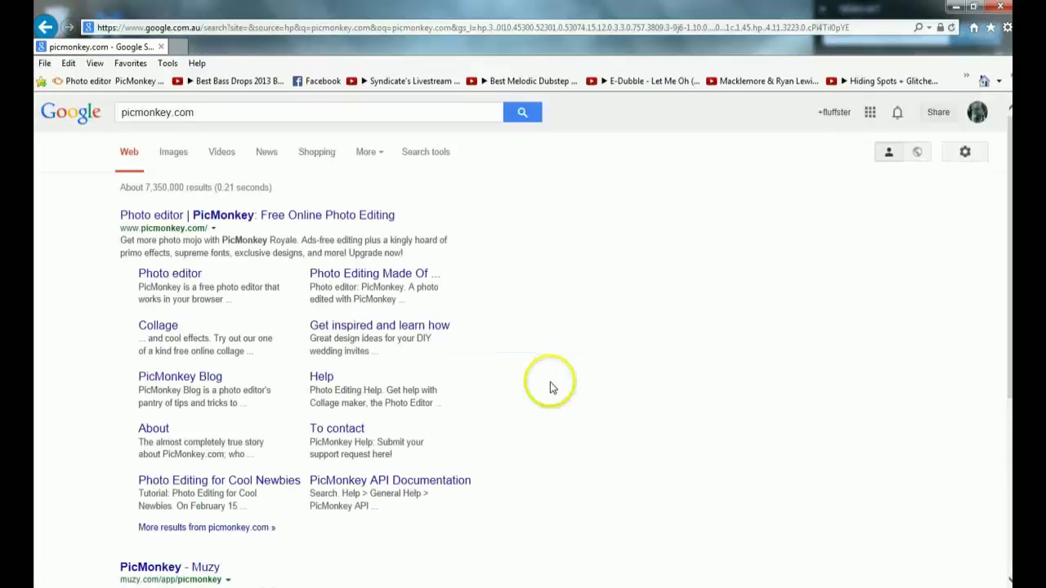
click(270, 215)
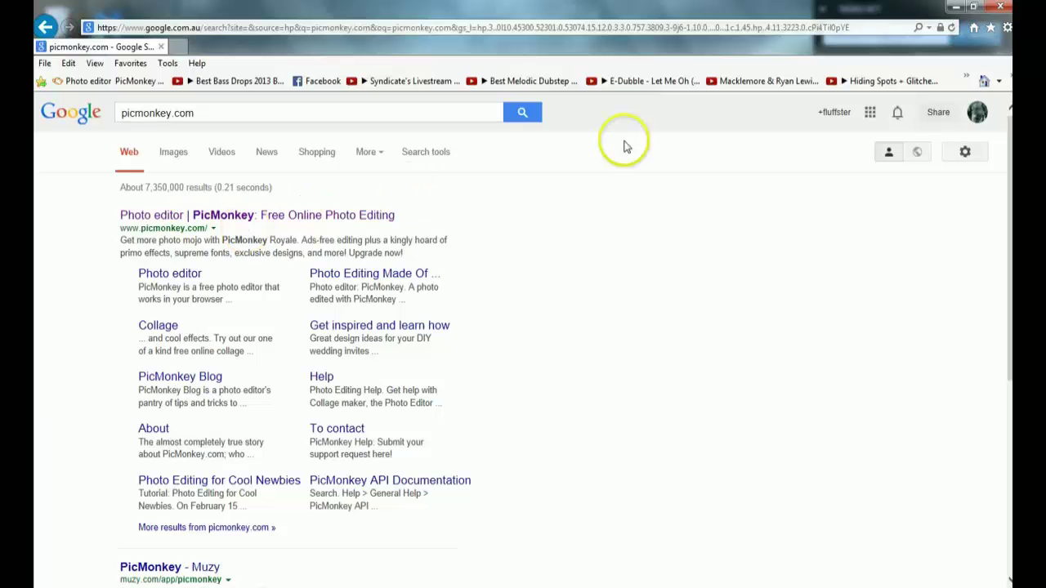
click(311, 218)
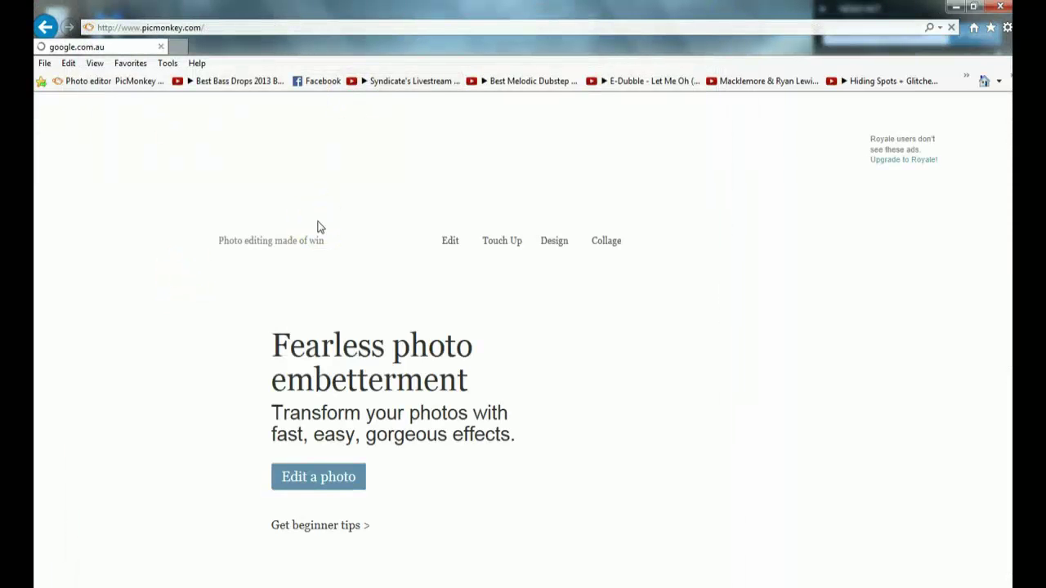
Step: Start a new Design in the PicMonkey editor on a blank white (ffffff) canvas
click(181, 204)
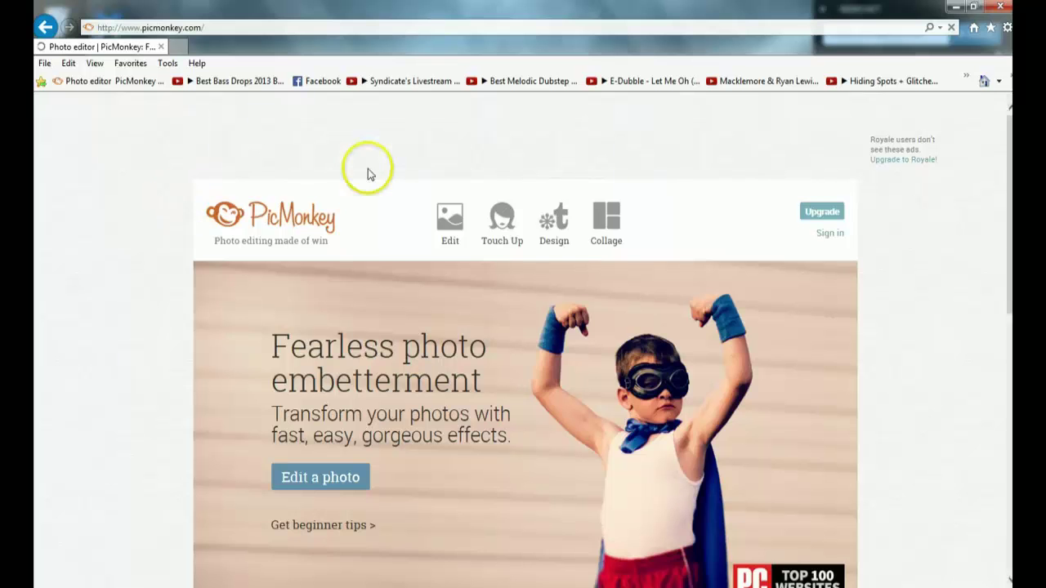
click(549, 217)
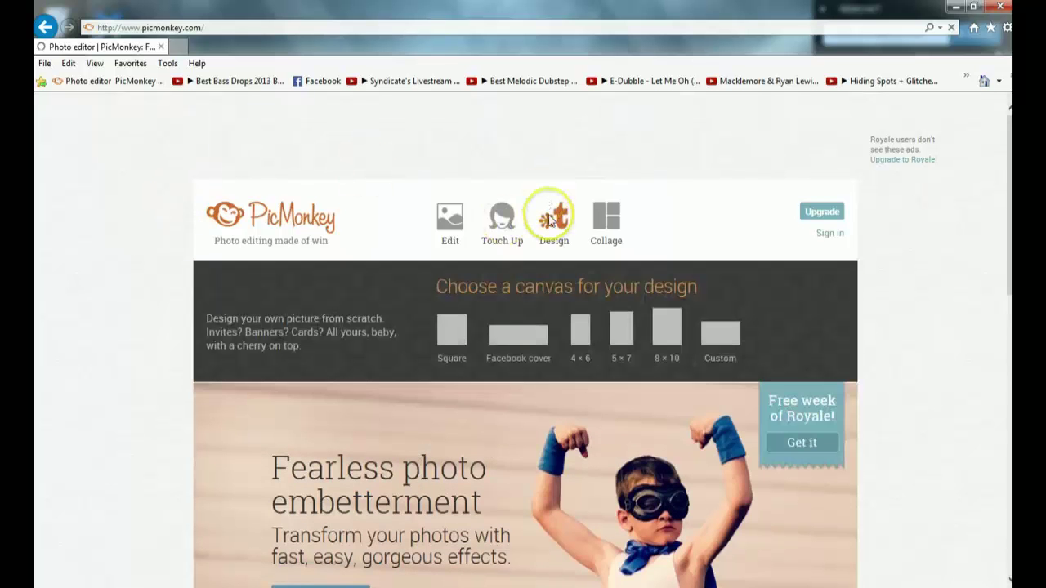
click(550, 222)
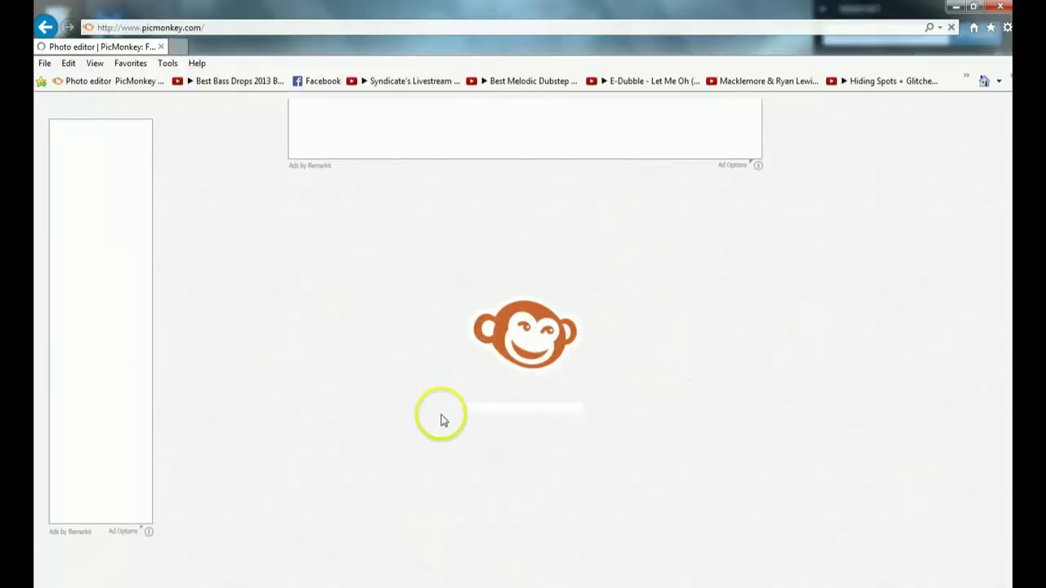
click(560, 421)
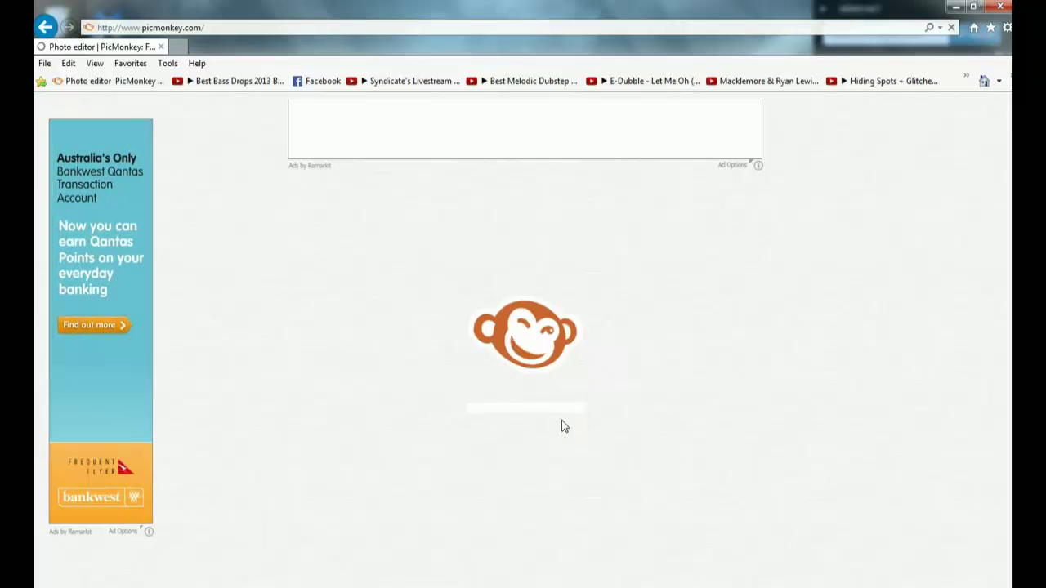
click(425, 429)
click(256, 466)
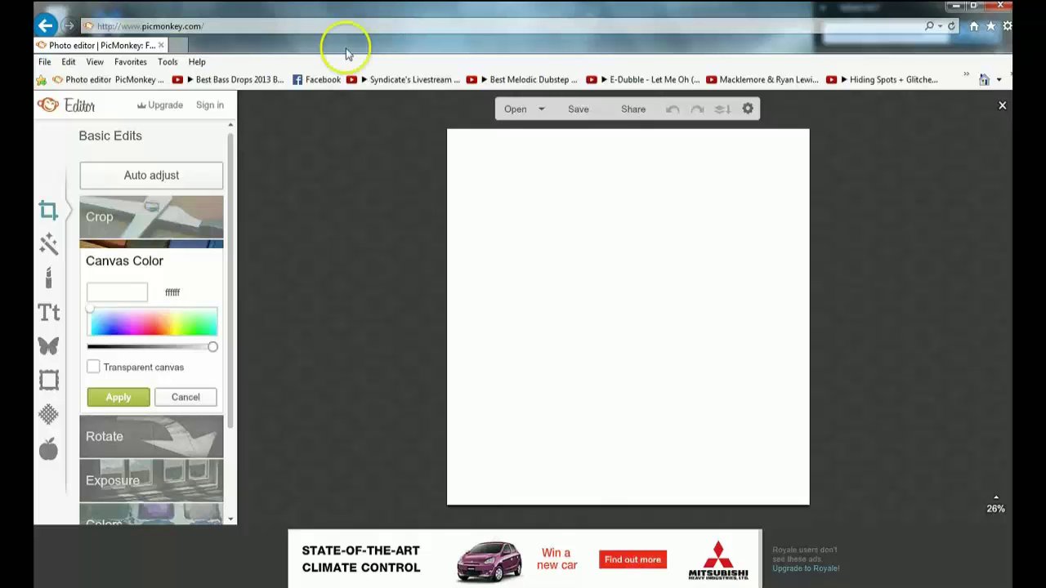
Step: Close the canvas colour options and preview the red Paint texture on the canvas
click(185, 260)
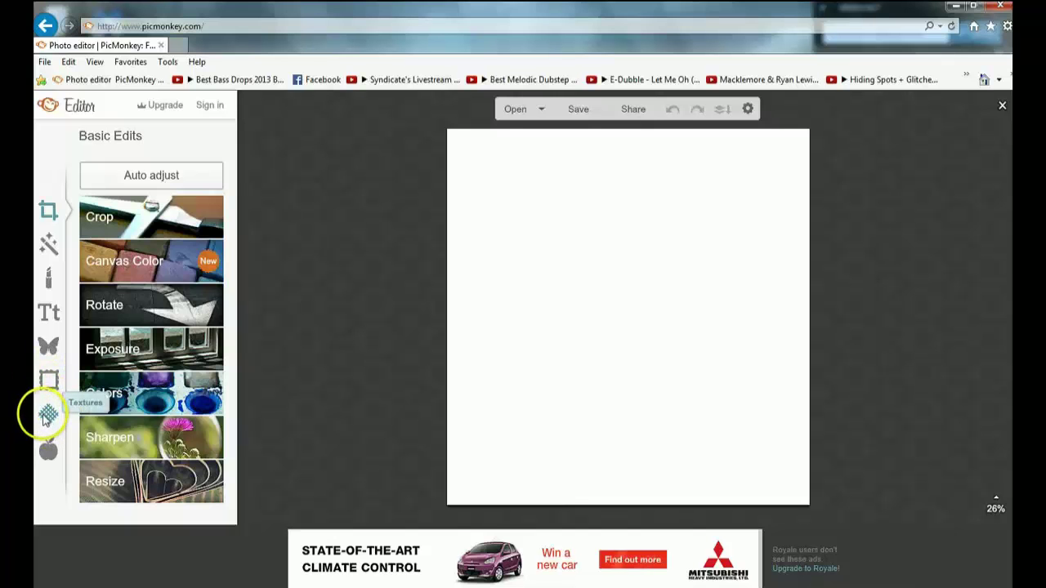
click(47, 417)
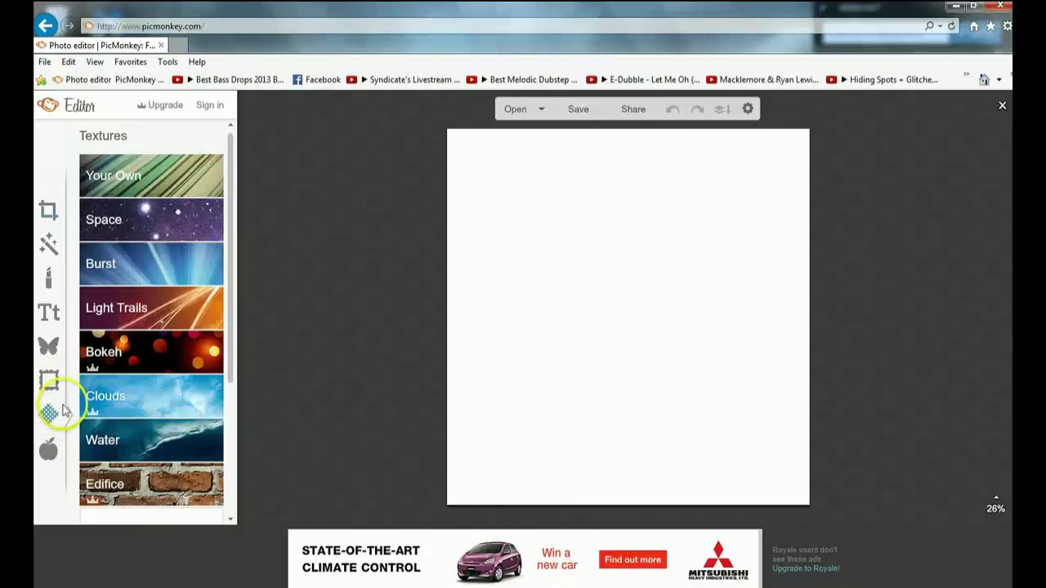
scroll(146, 351, down, 2)
scroll(143, 331, down, 1)
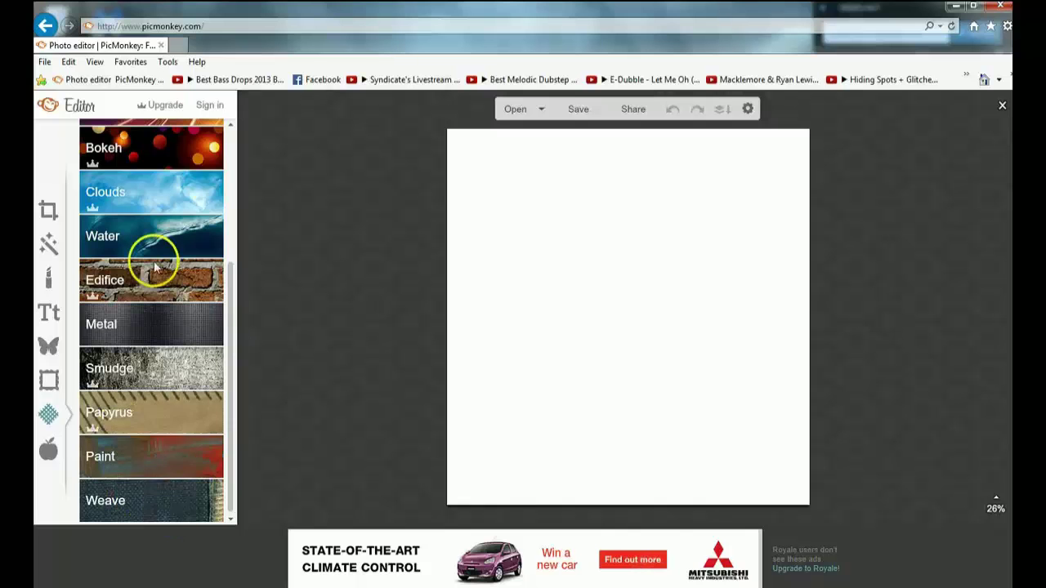
click(152, 458)
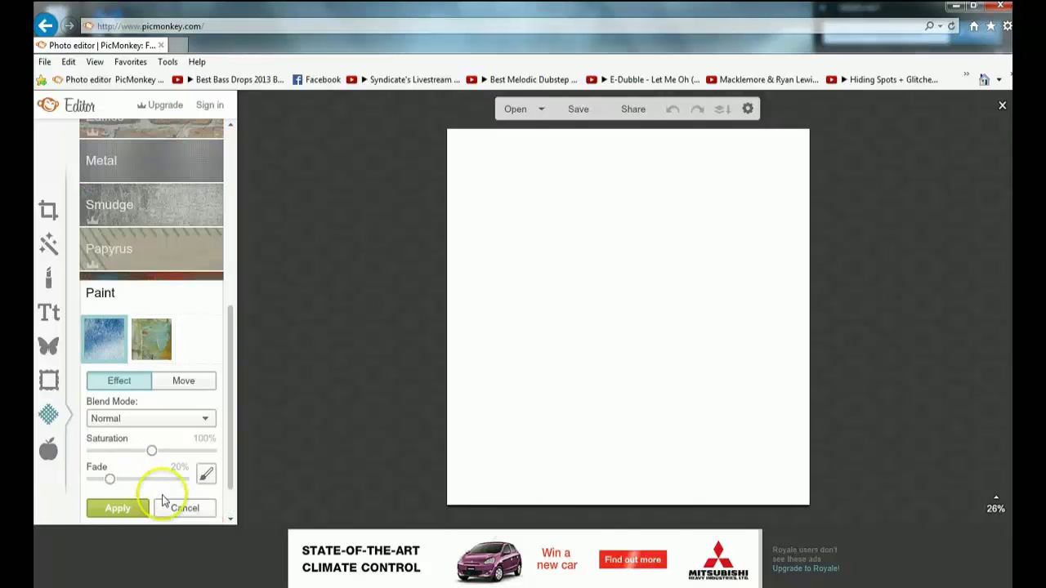
click(211, 340)
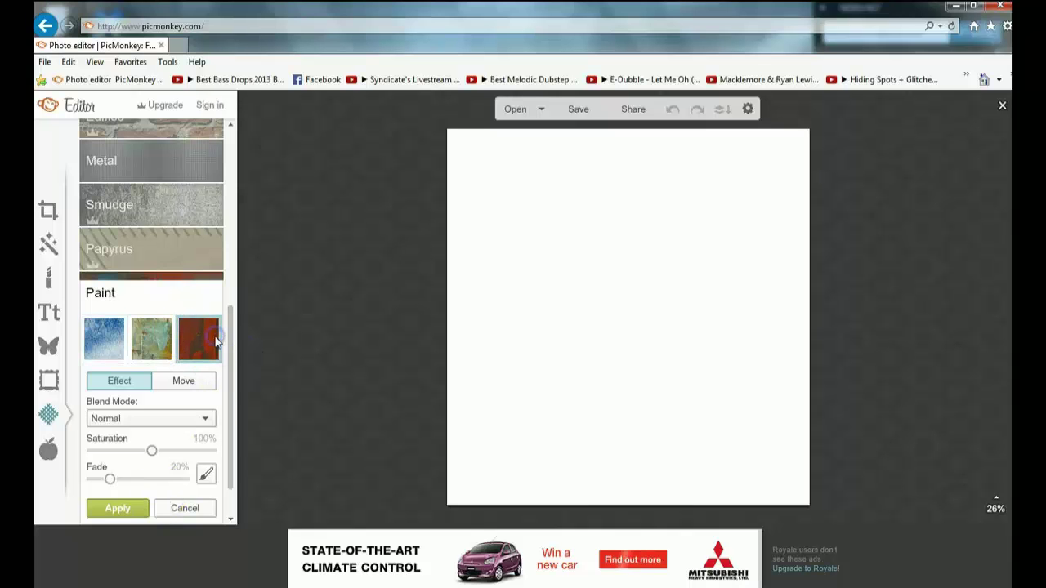
click(198, 342)
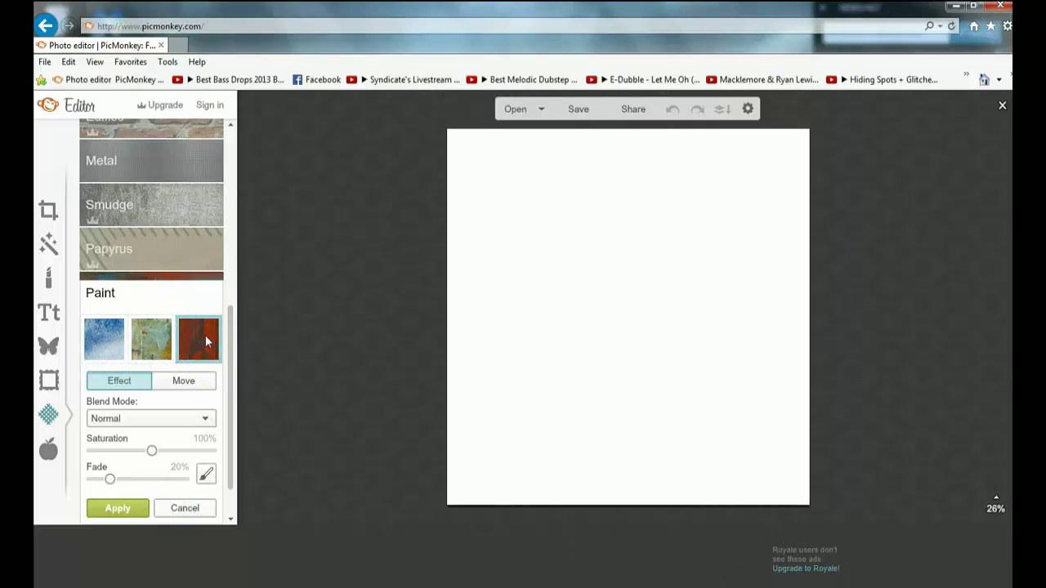
click(200, 343)
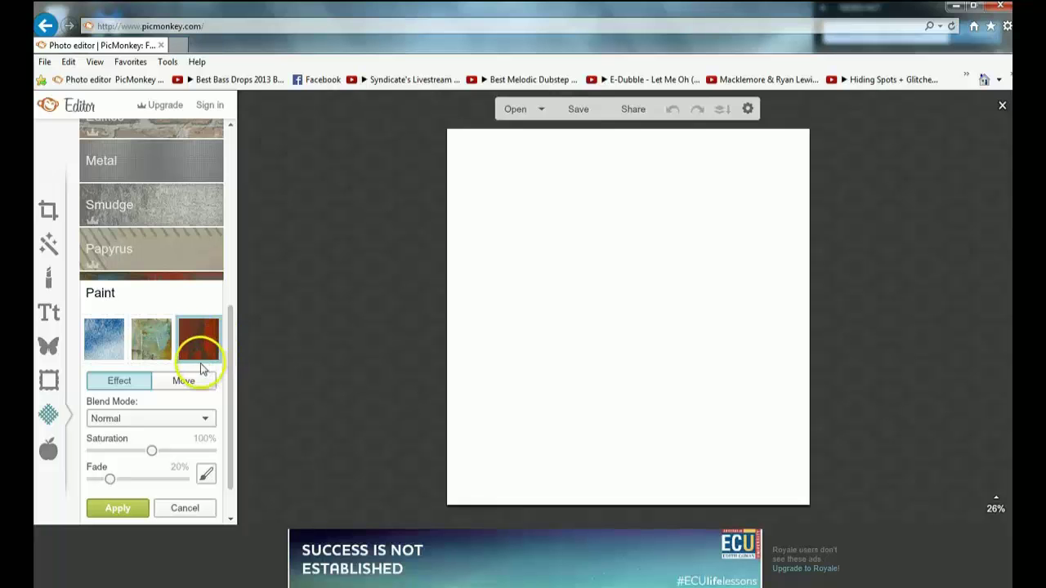
Step: Try the blue watercolour Paint texture, then discard it, leaving the canvas plain white
click(94, 336)
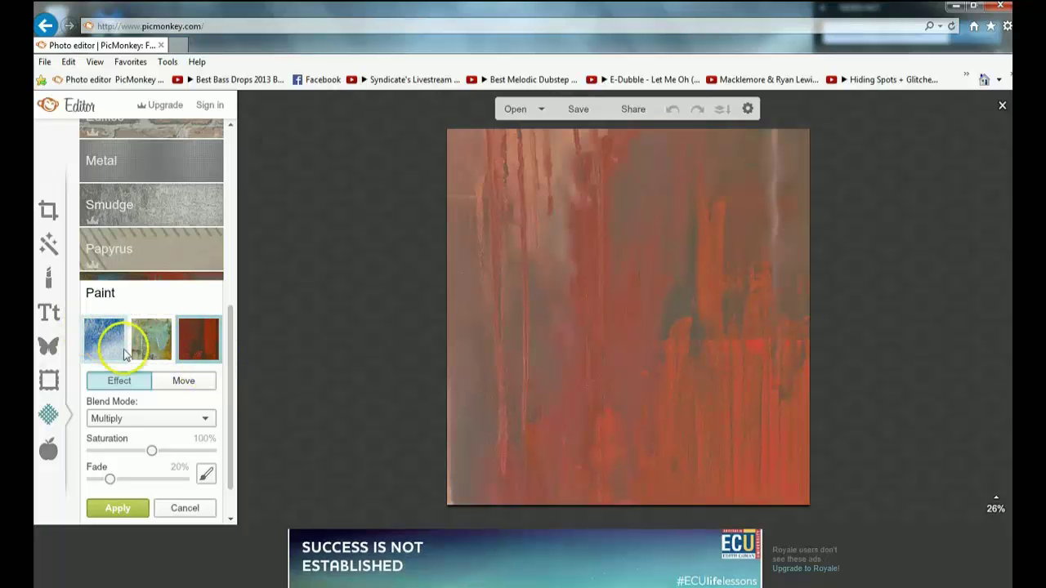
click(164, 276)
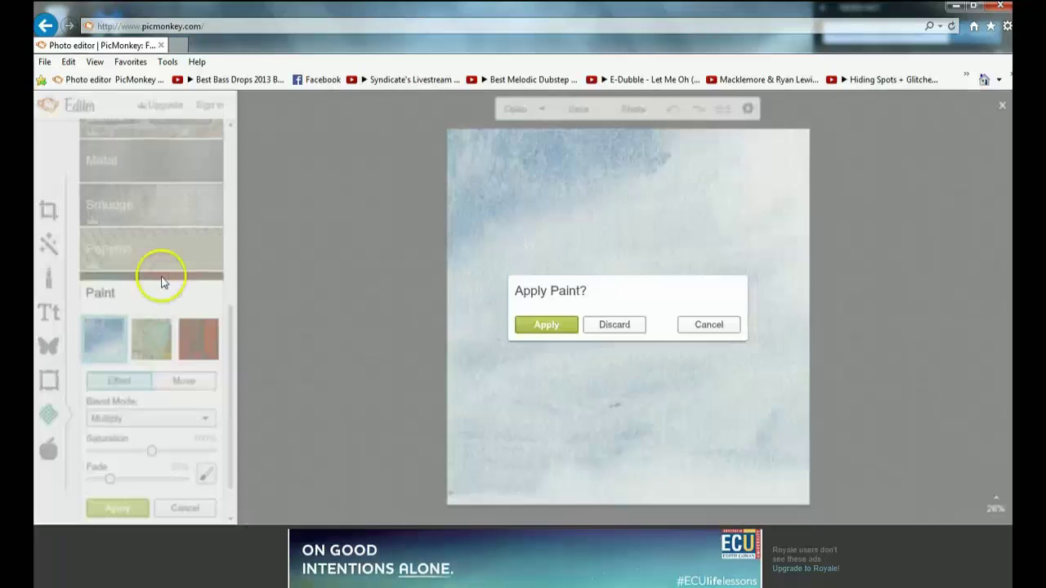
click(703, 326)
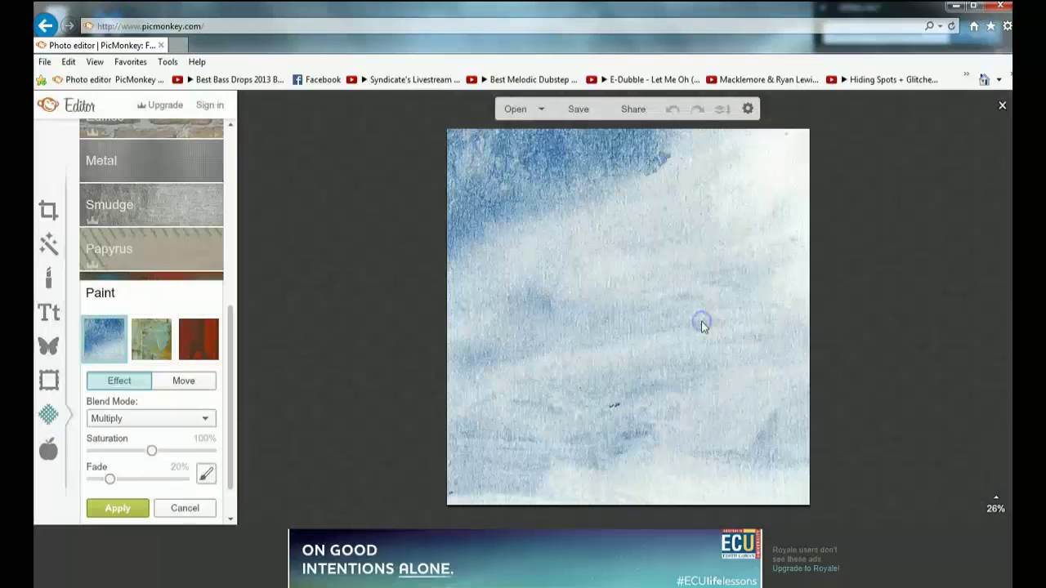
click(182, 280)
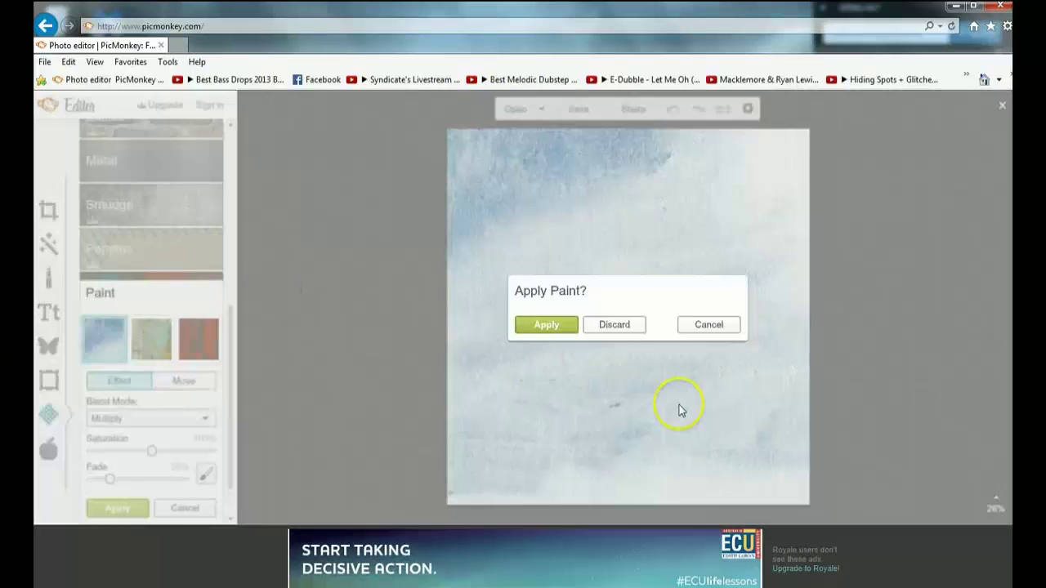
click(623, 331)
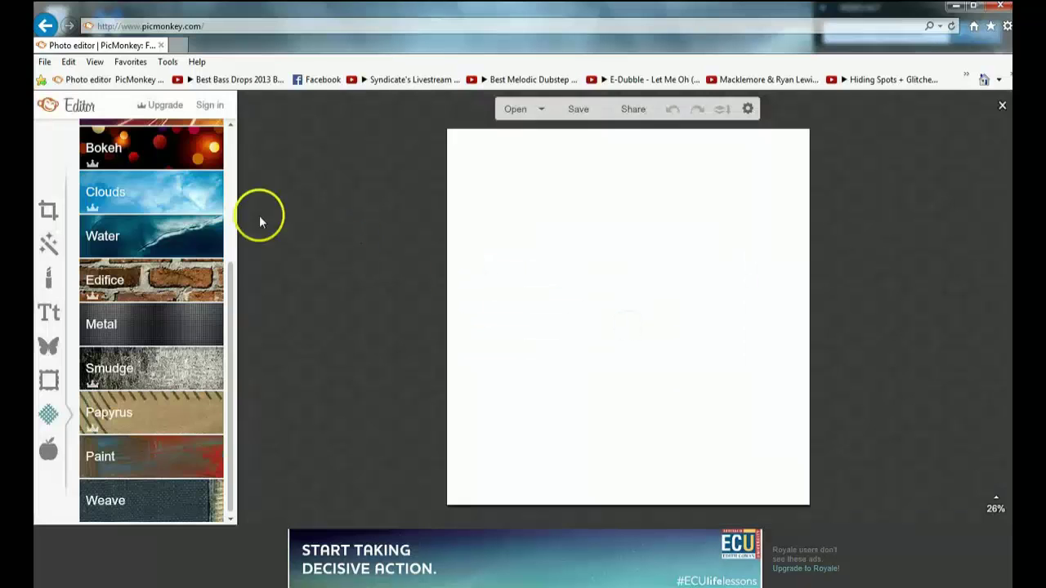
Step: Open Overlays and expand the Ordinary Beasts animal-face sticker group
scroll(135, 205, up, 5)
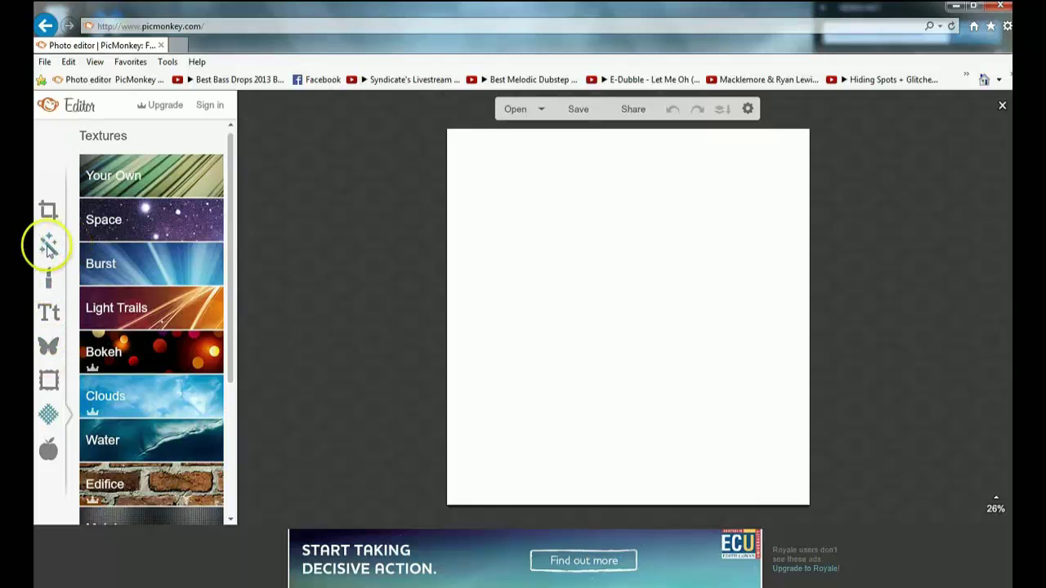
click(49, 347)
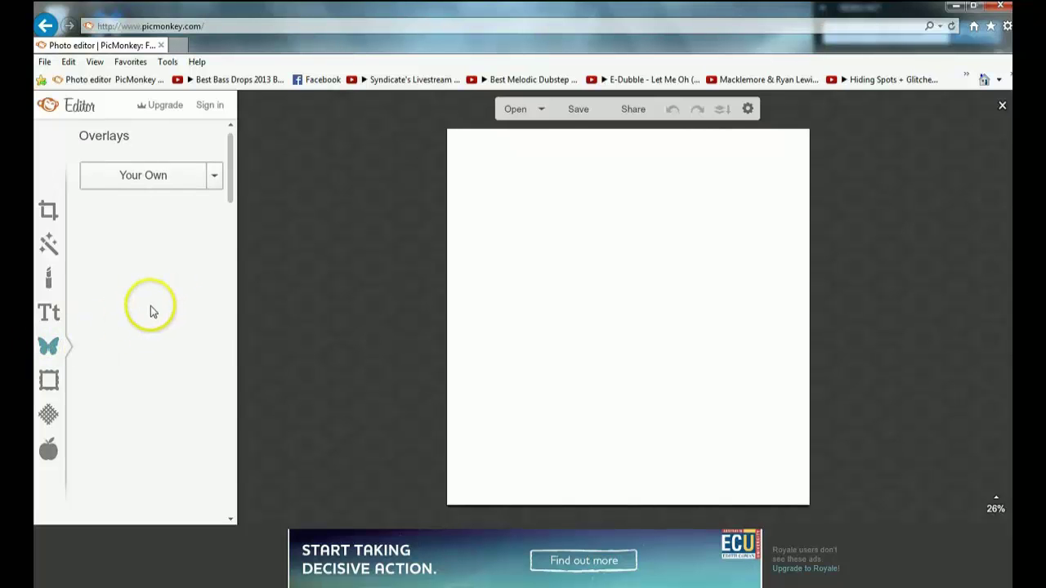
scroll(129, 331, down, 1)
scroll(131, 335, down, 3)
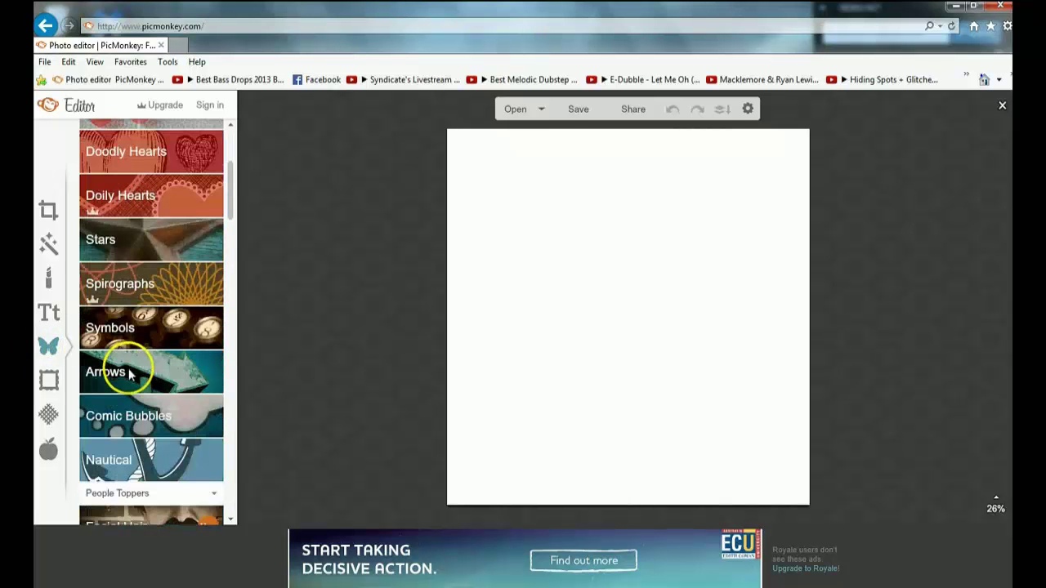
scroll(123, 360, down, 3)
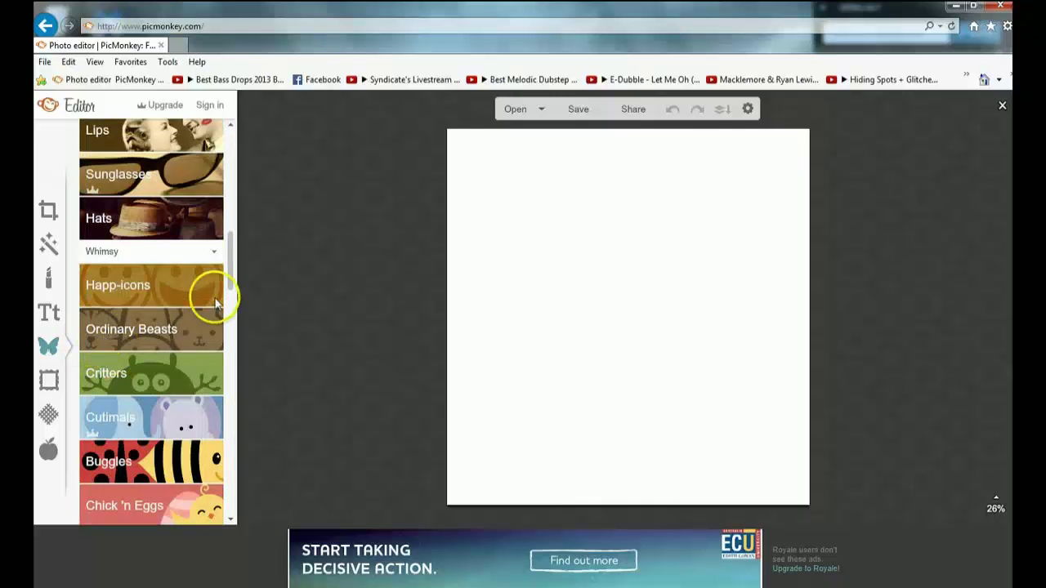
click(121, 327)
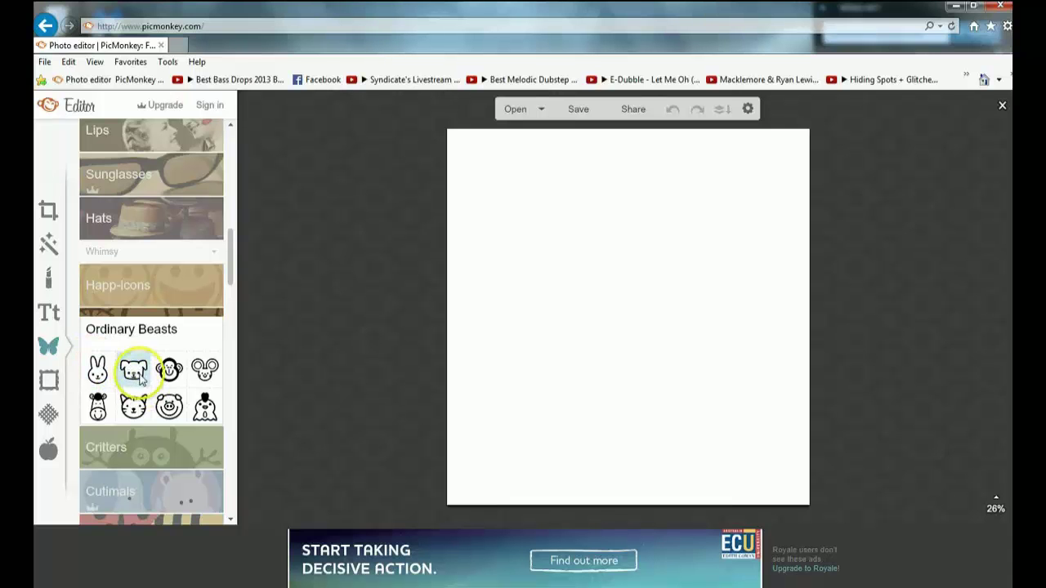
Step: Add the dog face sticker and fill it red (ff6666)
click(134, 372)
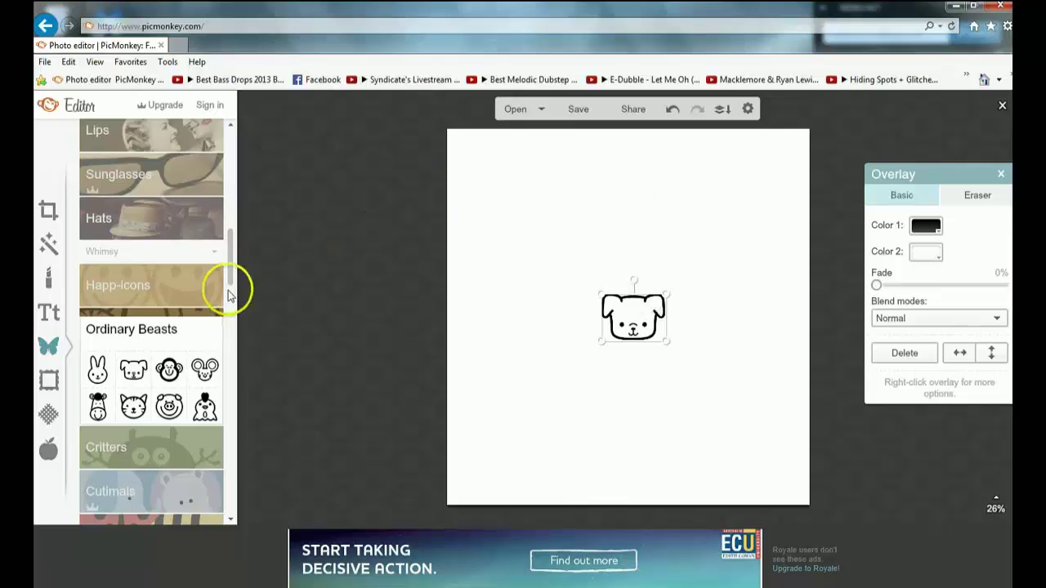
click(183, 315)
drag(645, 320, 599, 304)
drag(891, 175, 827, 177)
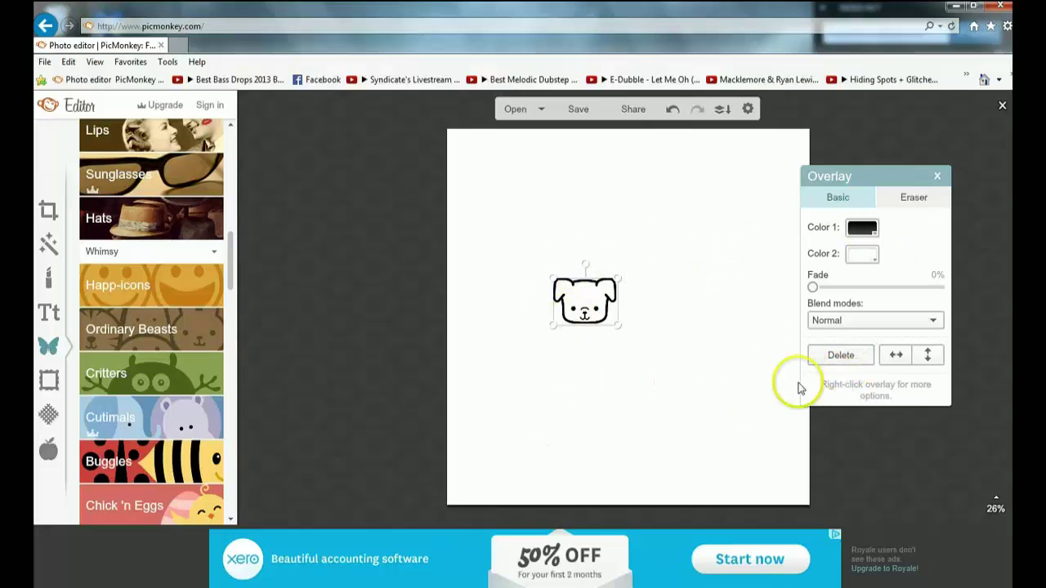
click(862, 256)
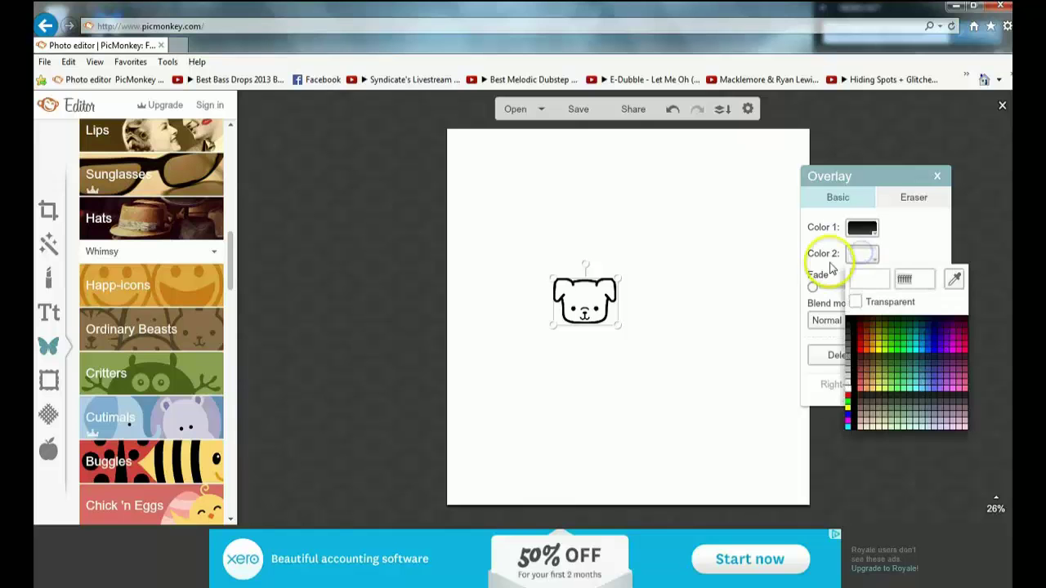
click(864, 393)
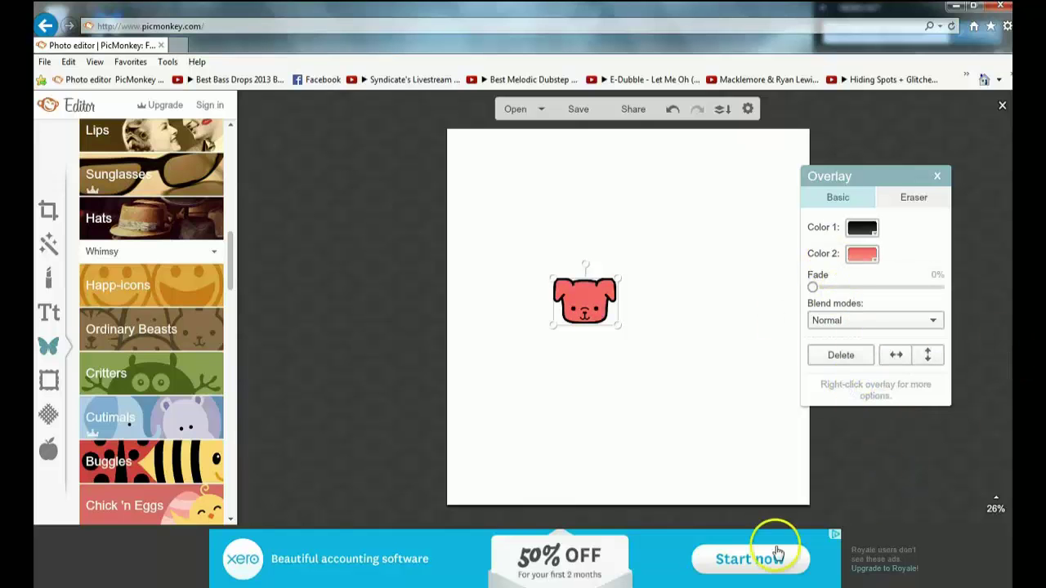
Step: Enlarge the dog sticker and position it near the canvas centre
drag(584, 288, 723, 277)
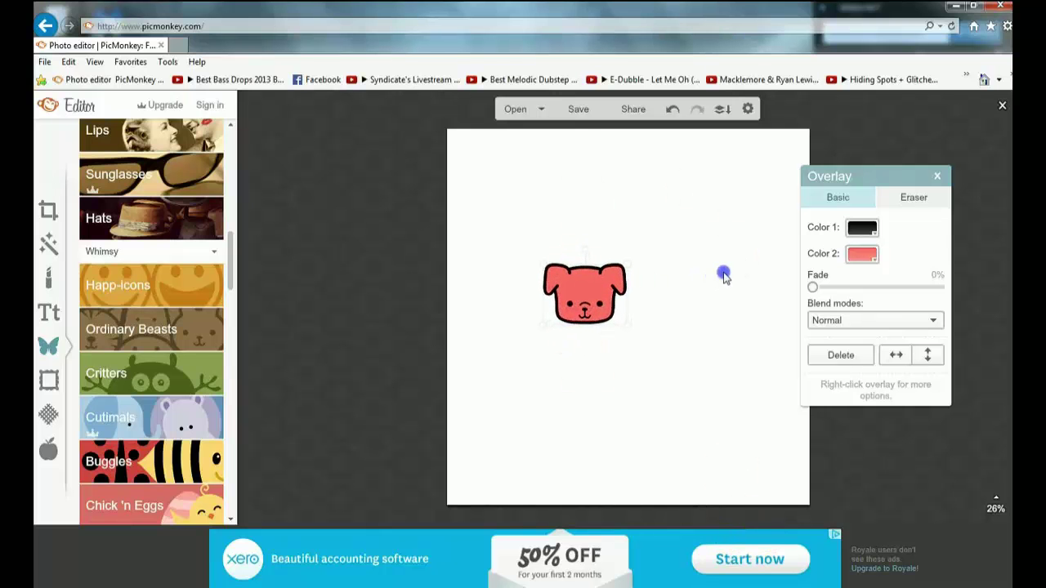
click(938, 175)
drag(570, 292, 627, 292)
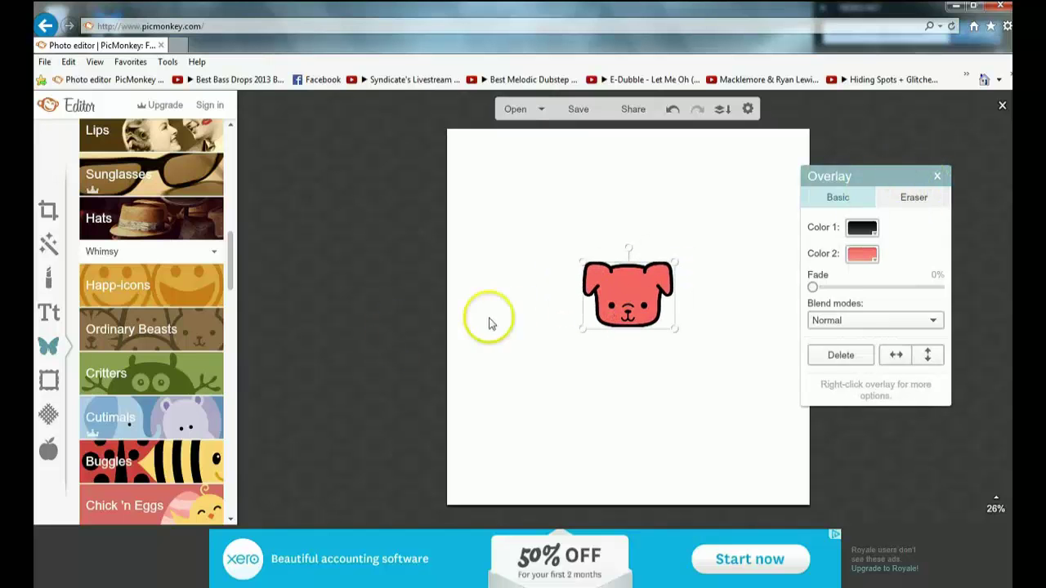
drag(620, 299, 615, 325)
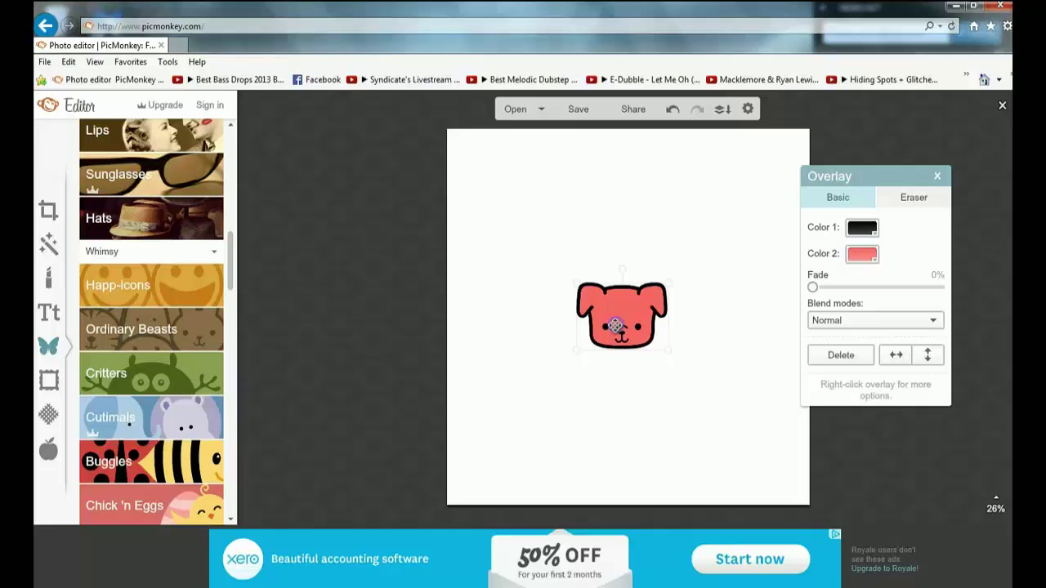
Step: Browse the Critters and Happ-icons sticker groups, then collapse them
click(139, 385)
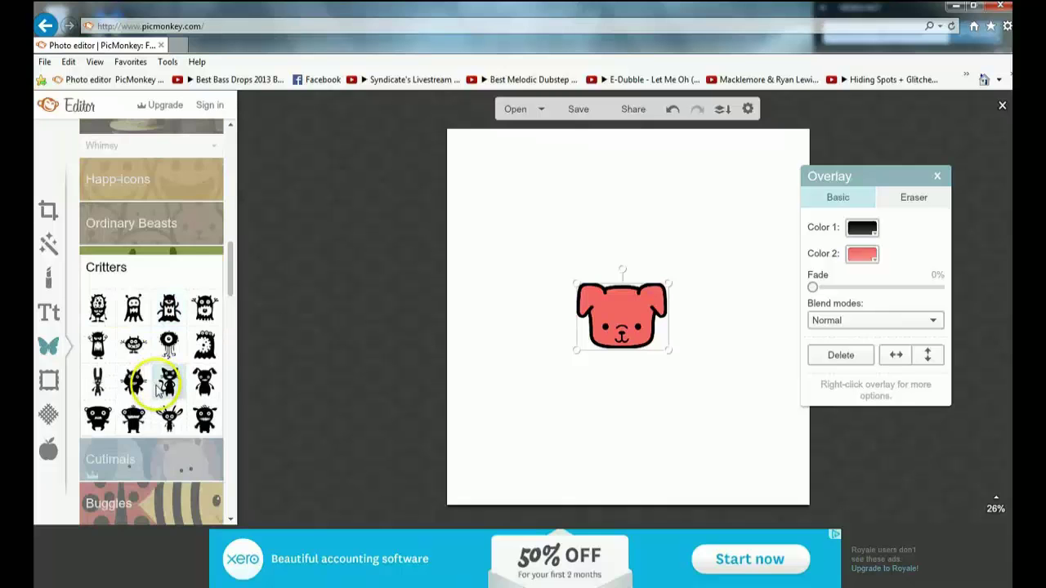
click(181, 257)
click(174, 178)
click(178, 258)
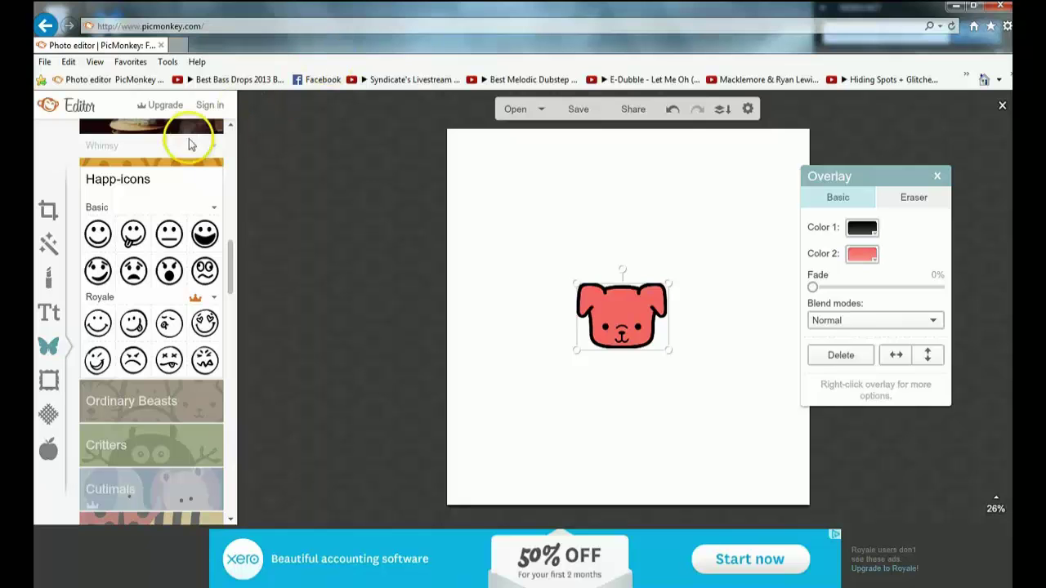
click(147, 168)
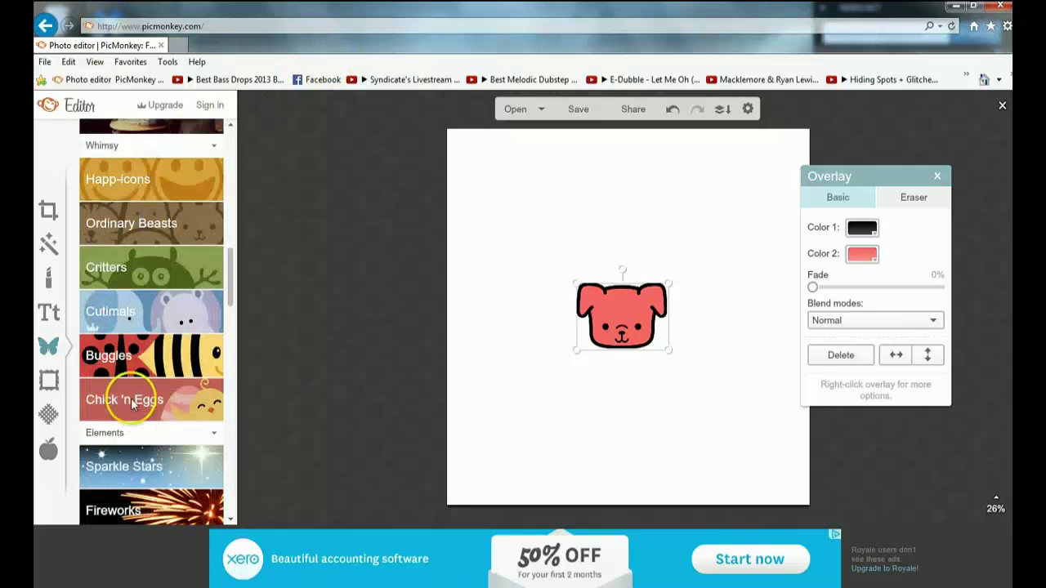
Step: Scroll the overlays list and open the Textures collection with Space, Burst and Light Trails
scroll(144, 401, down, 10)
scroll(170, 373, down, 2)
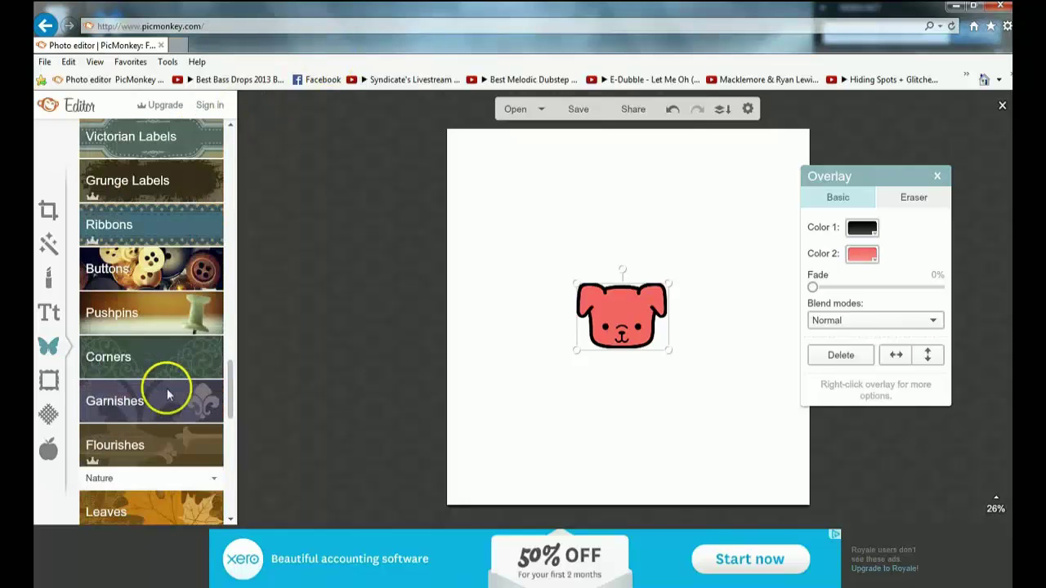
scroll(167, 396, down, 8)
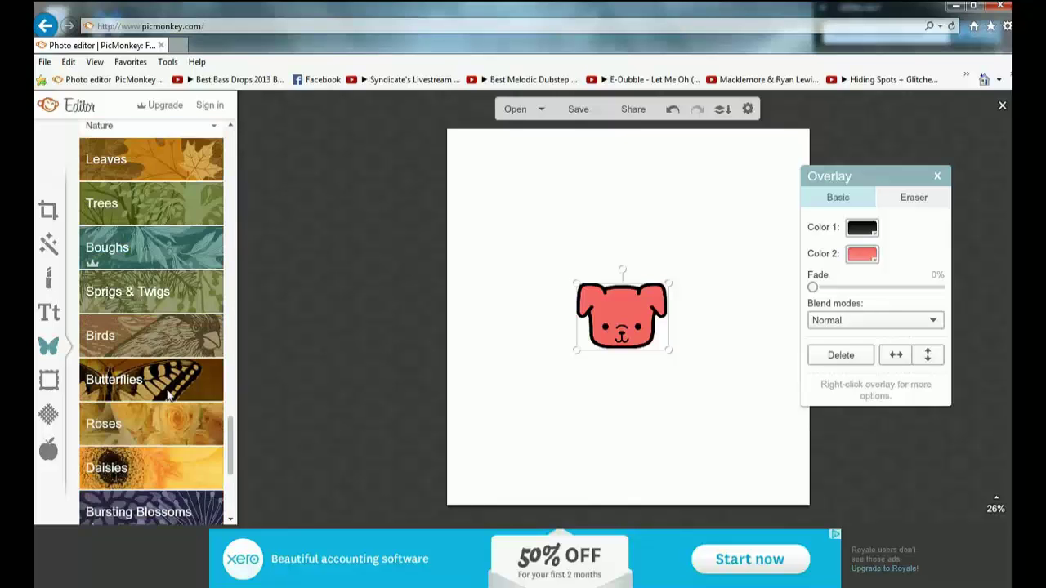
scroll(166, 390, down, 3)
scroll(167, 390, up, 10)
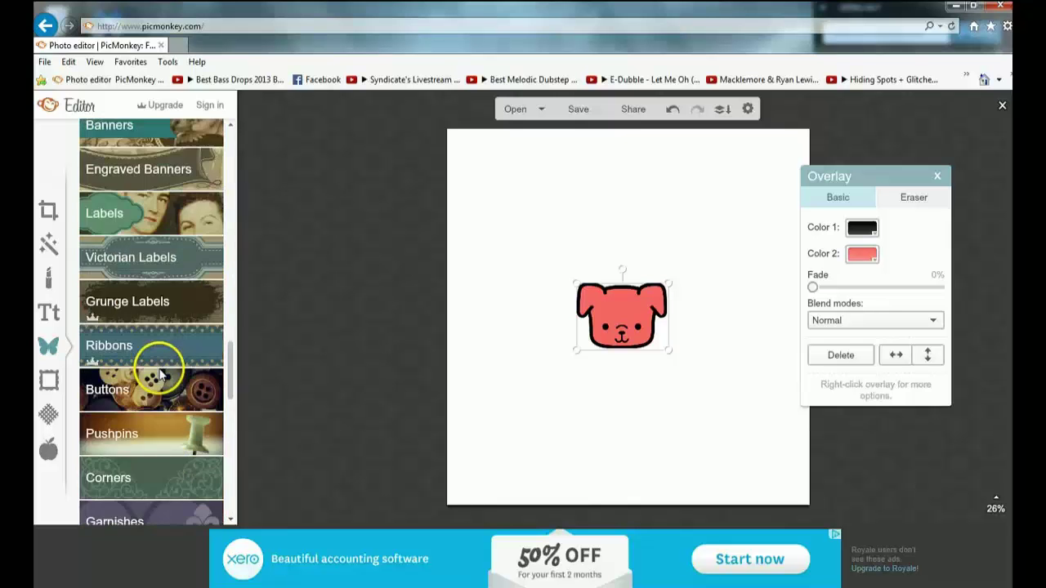
scroll(159, 374, up, 15)
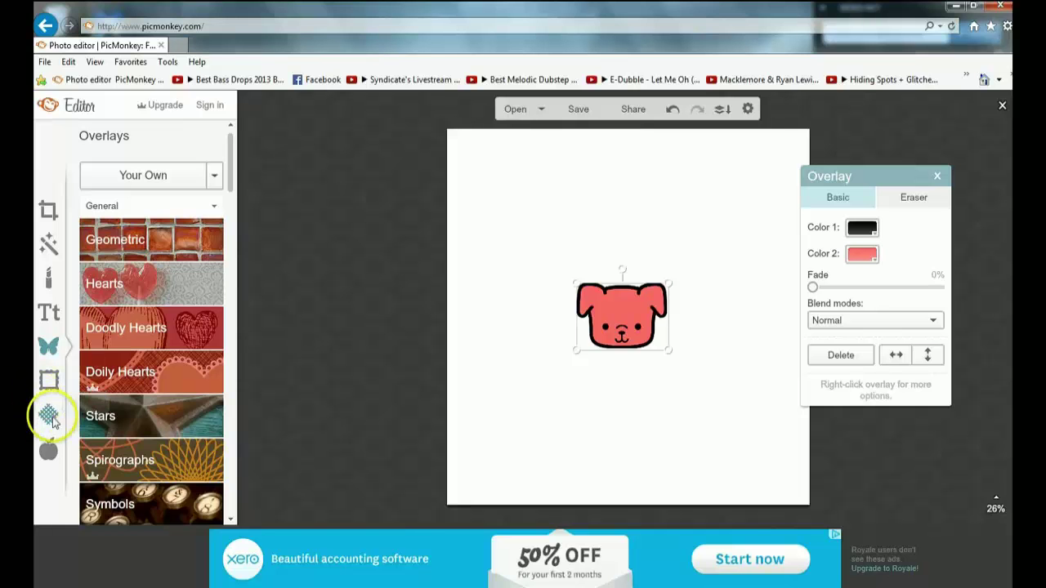
click(49, 449)
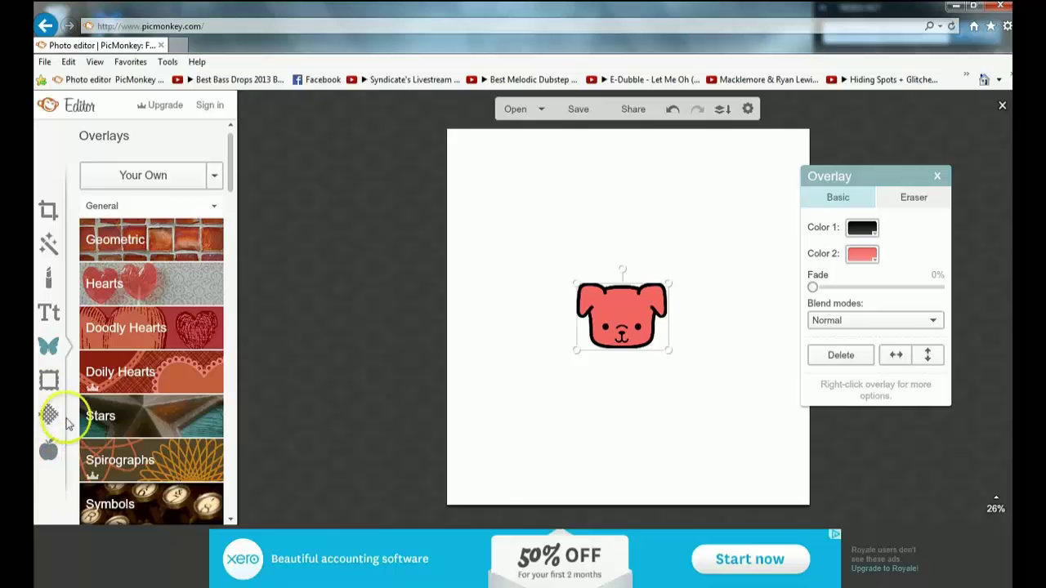
click(50, 416)
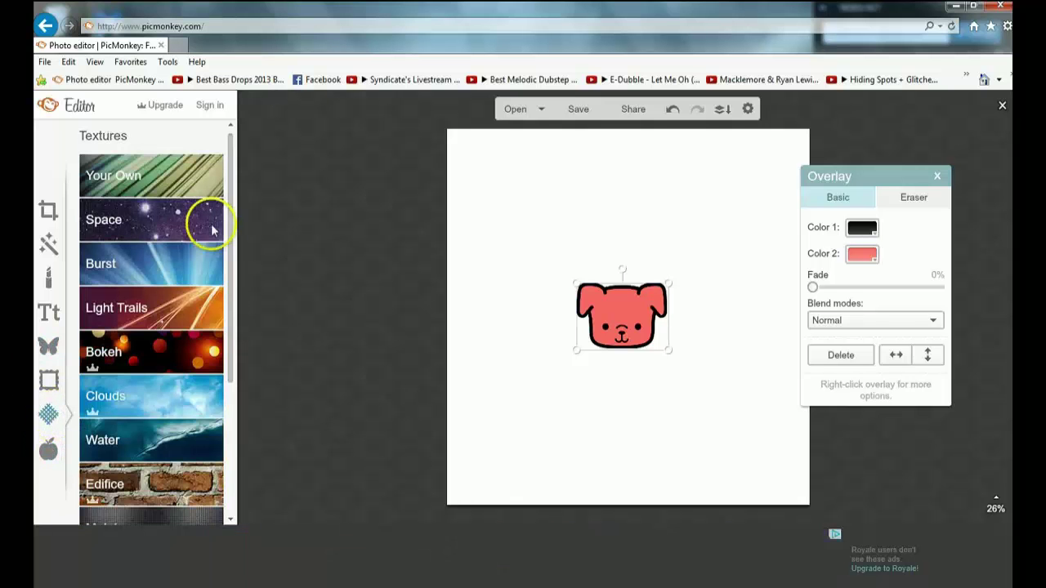
scroll(98, 294, down, 3)
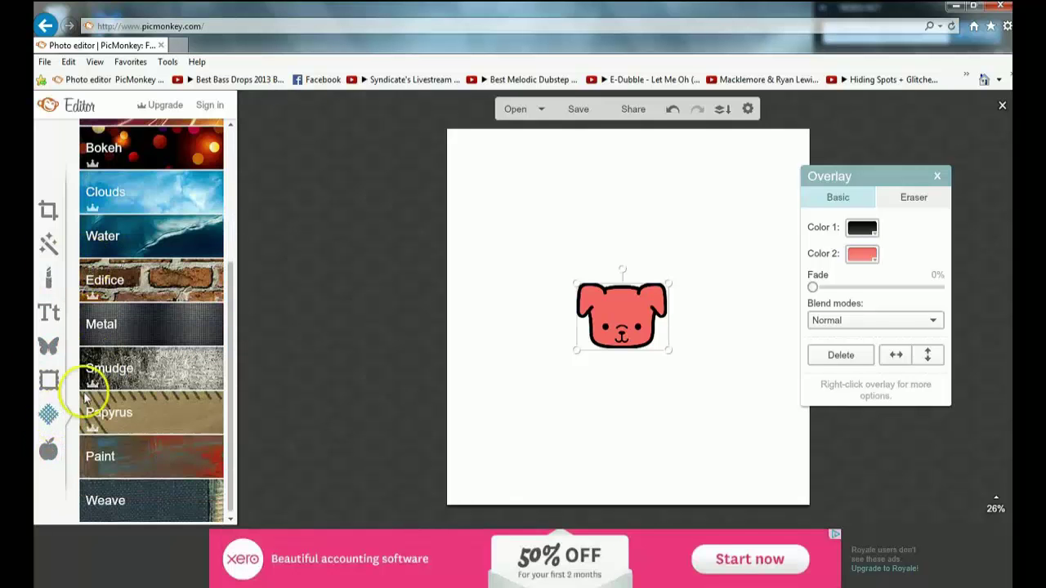
scroll(164, 355, up, 2)
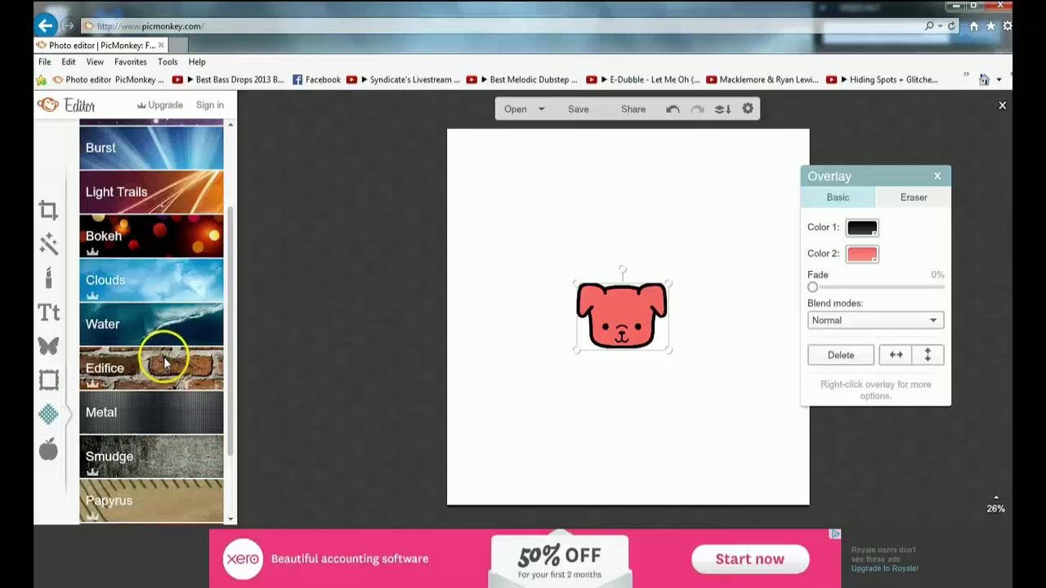
click(152, 411)
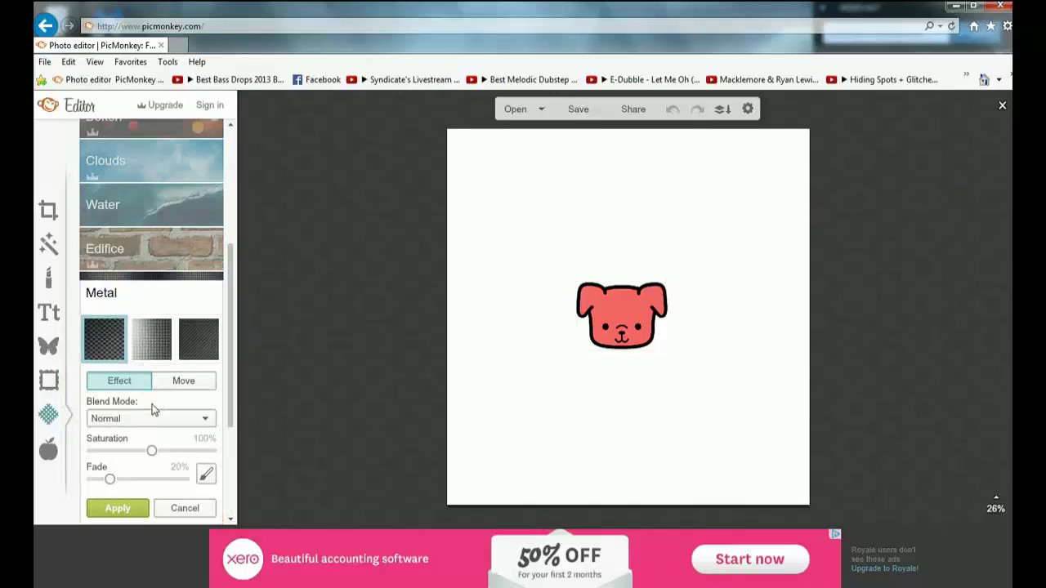
click(92, 339)
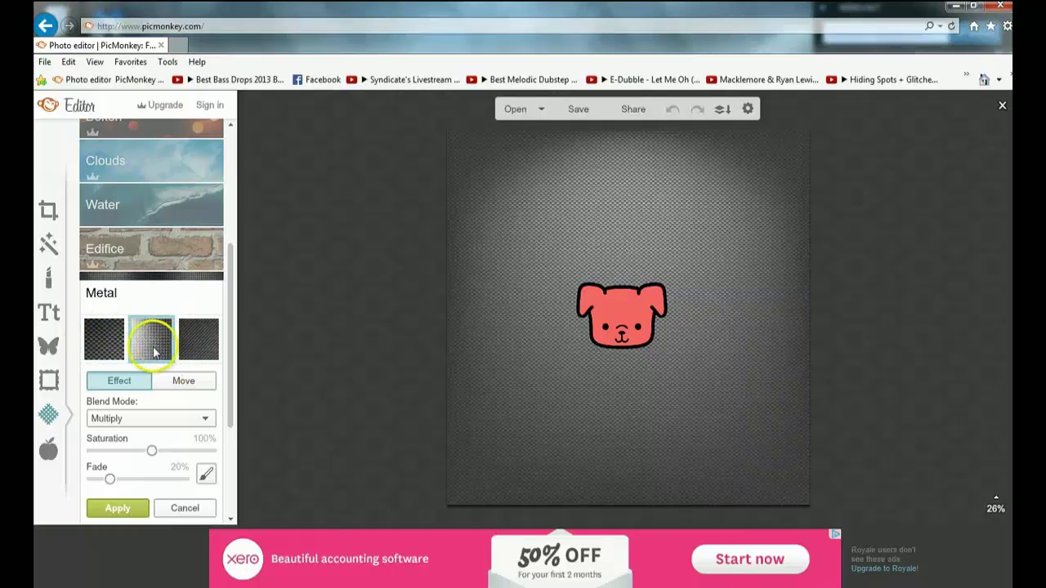
click(149, 350)
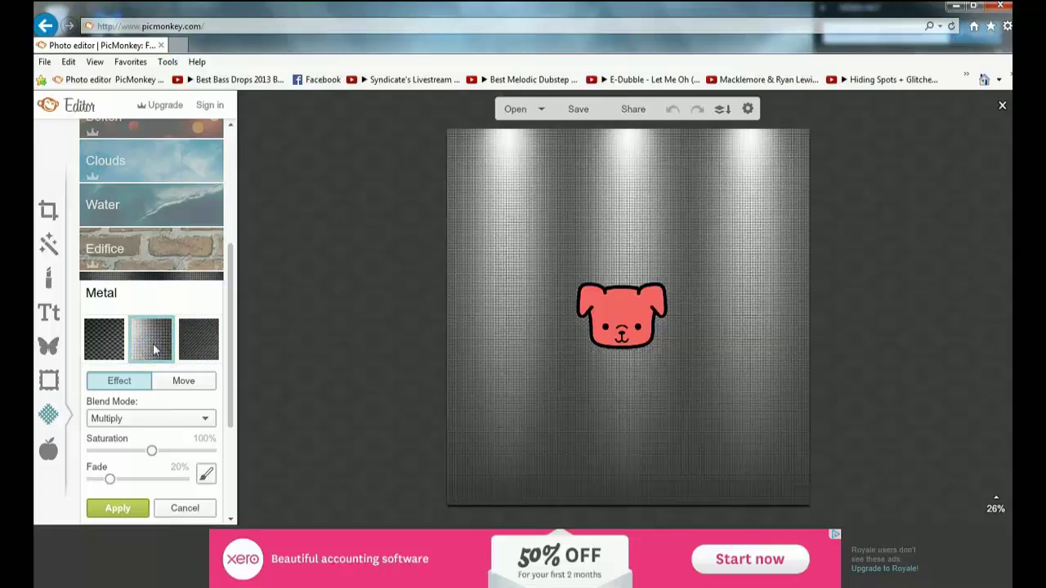
click(206, 349)
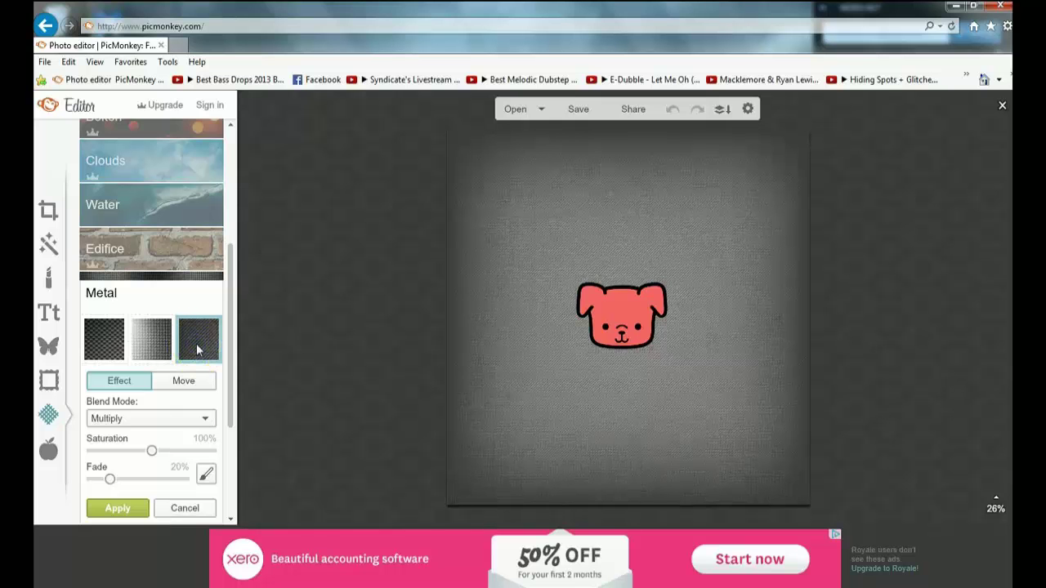
click(178, 279)
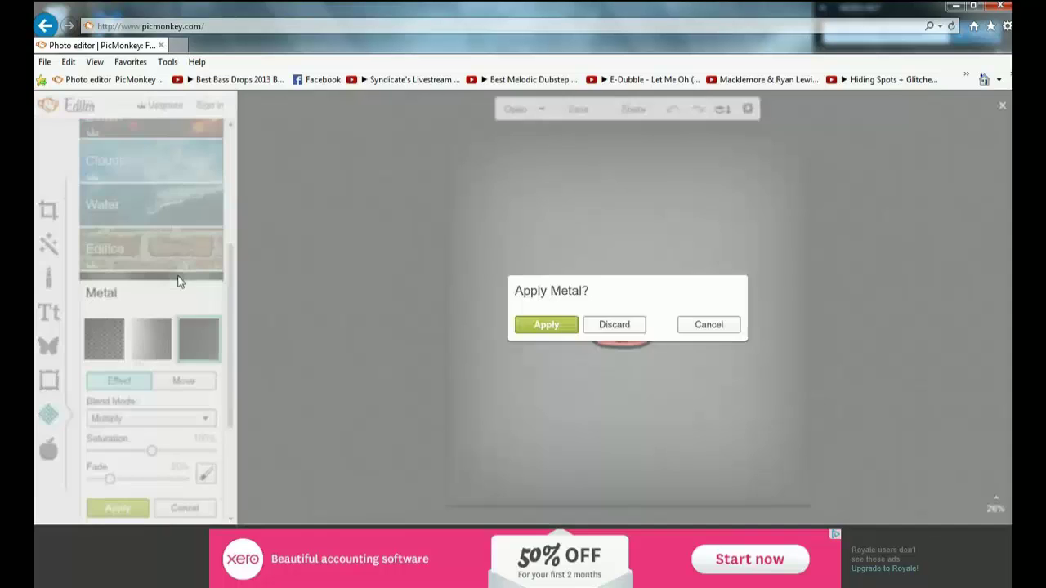
click(609, 325)
Step: Compare the Space textures, then apply the purple galaxy one (Multiply, 20% fade)
scroll(151, 273, up, 4)
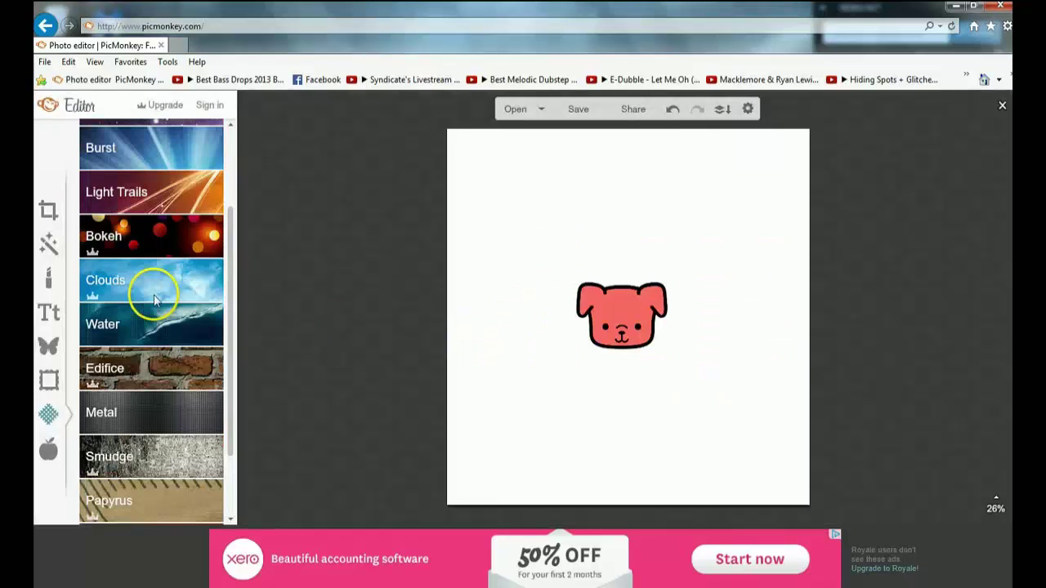
scroll(150, 262, up, 1)
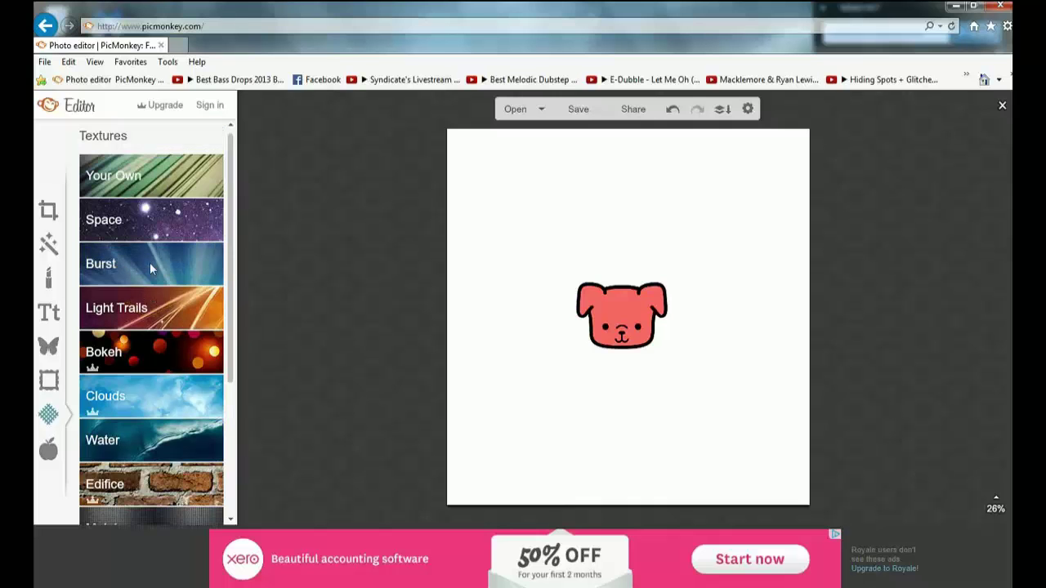
click(152, 207)
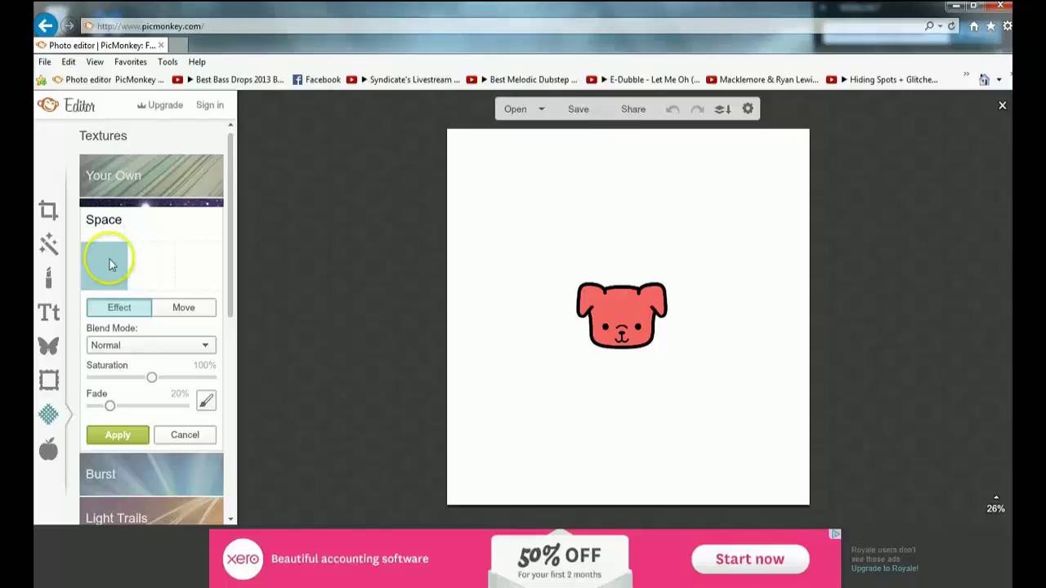
click(104, 269)
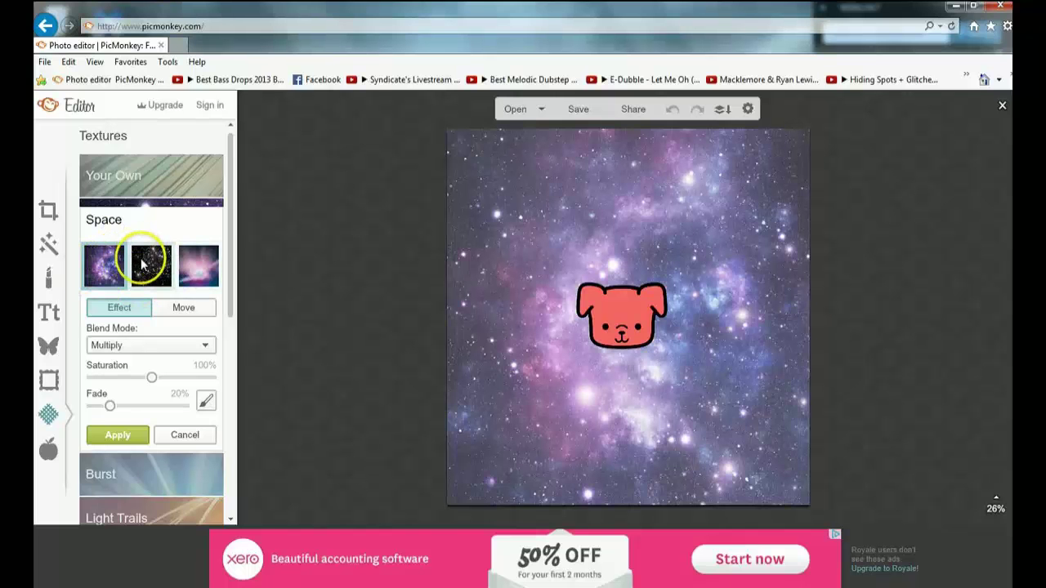
click(142, 261)
click(141, 260)
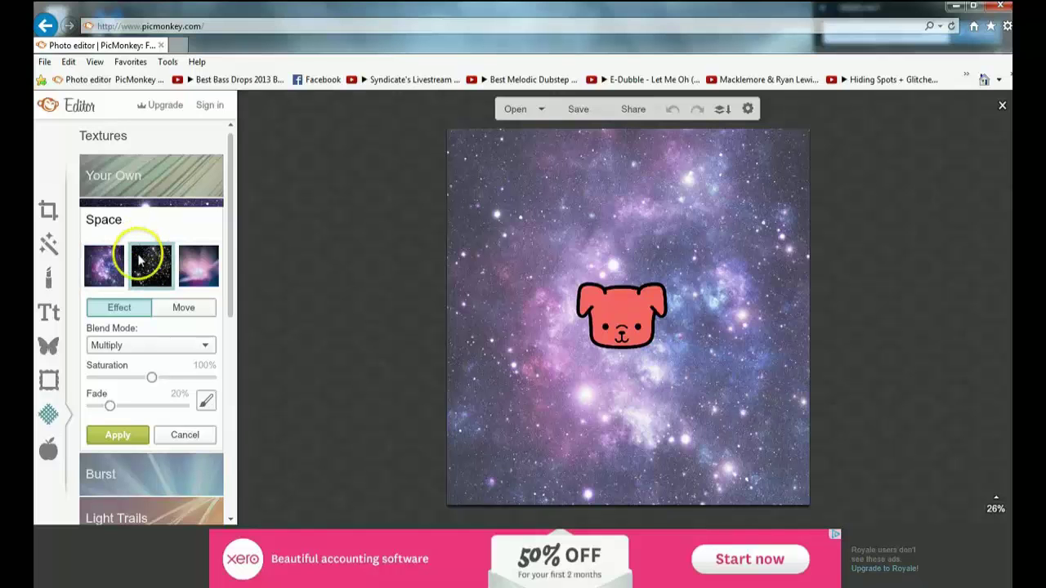
click(217, 268)
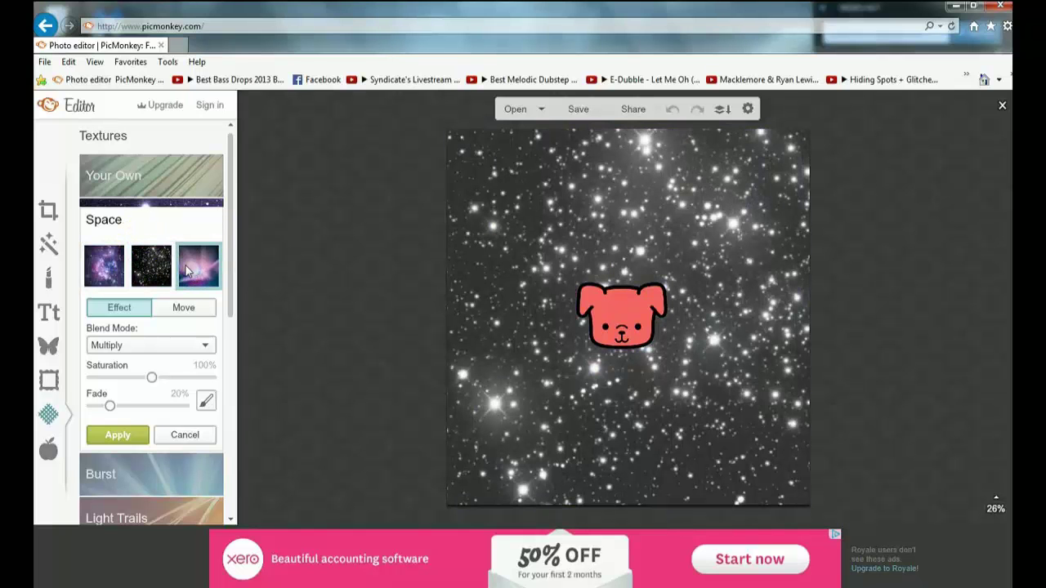
click(193, 277)
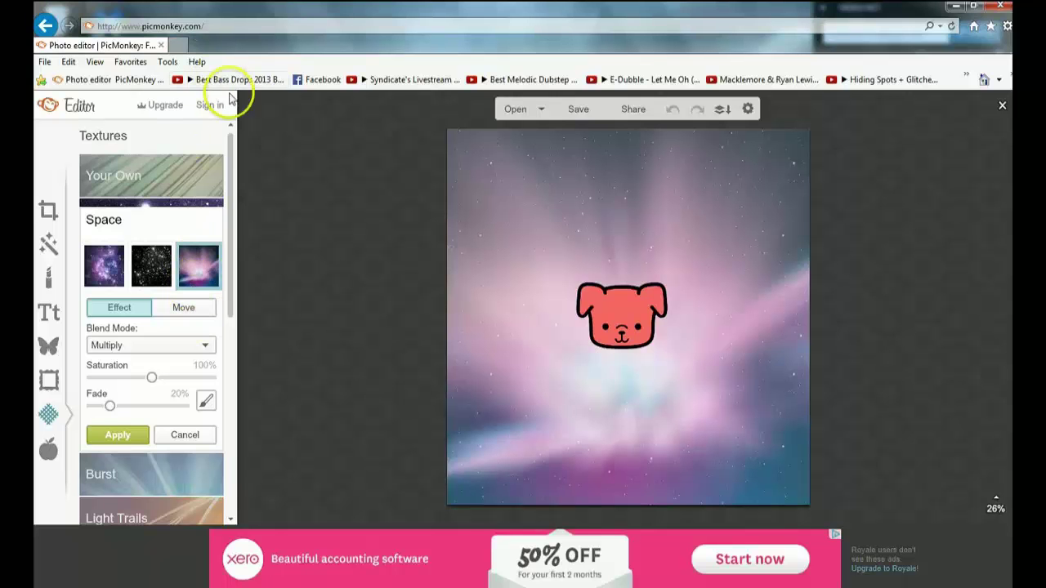
click(109, 279)
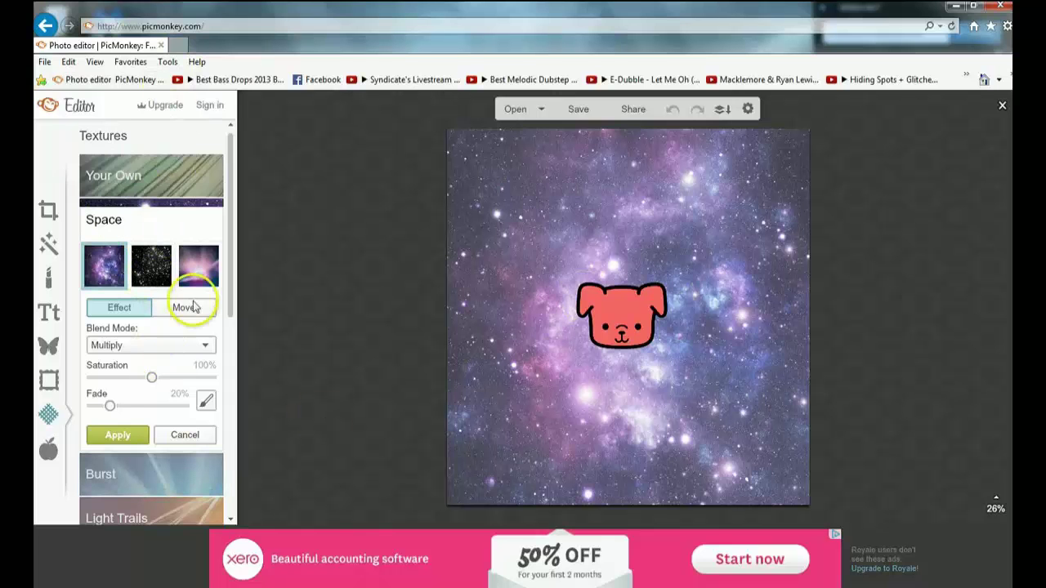
click(115, 435)
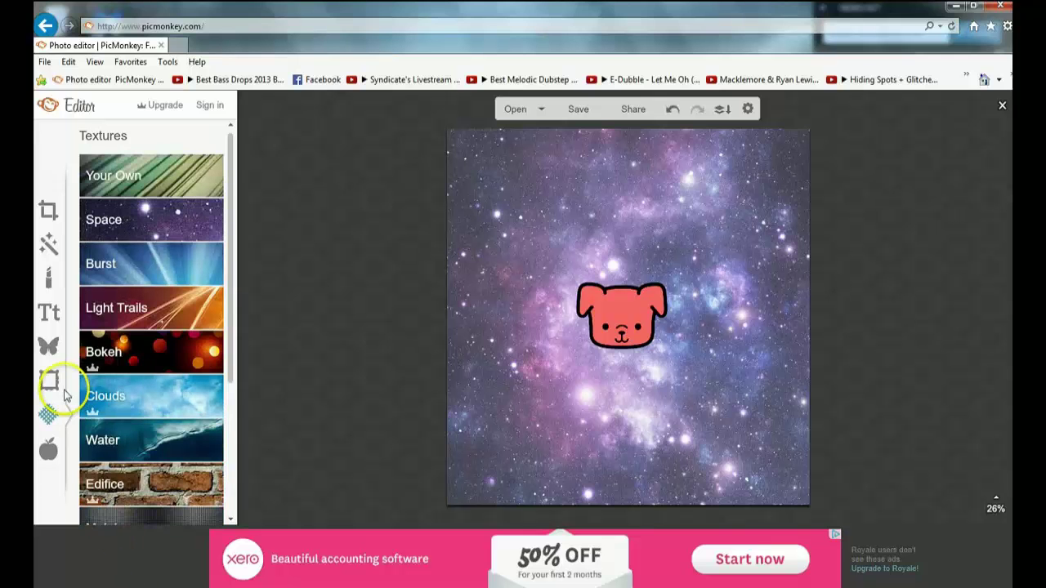
Step: Pick Black Jack from the Celebrate theme's Party Characters, then show the Text font list
click(46, 452)
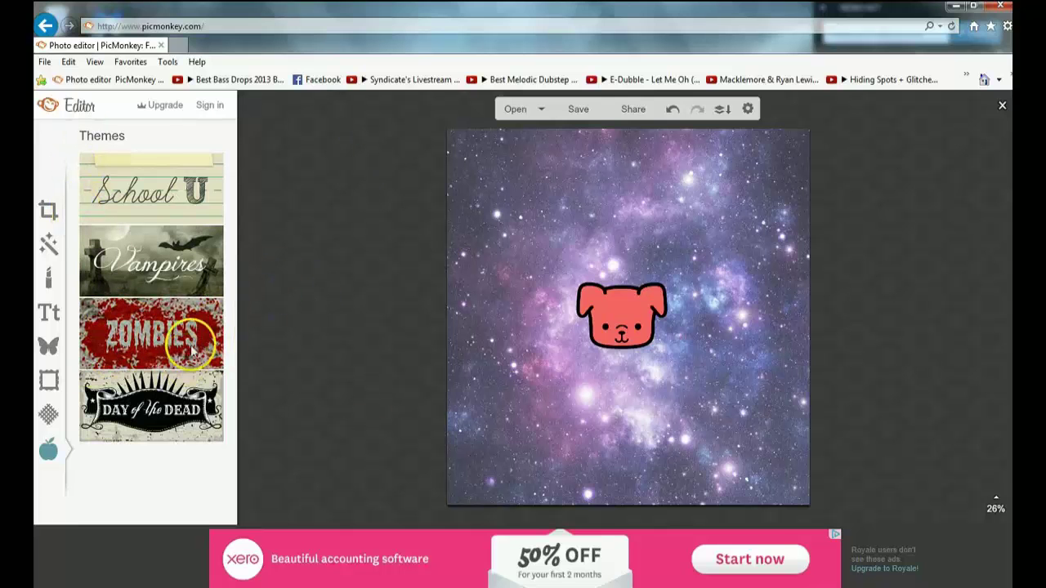
scroll(175, 397, down, 2)
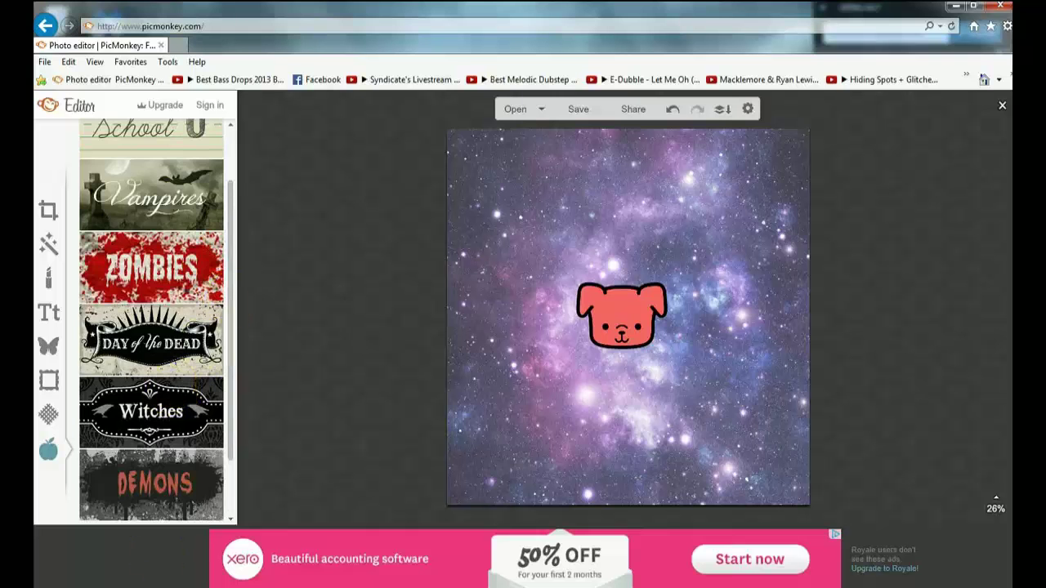
scroll(110, 391, down, 2)
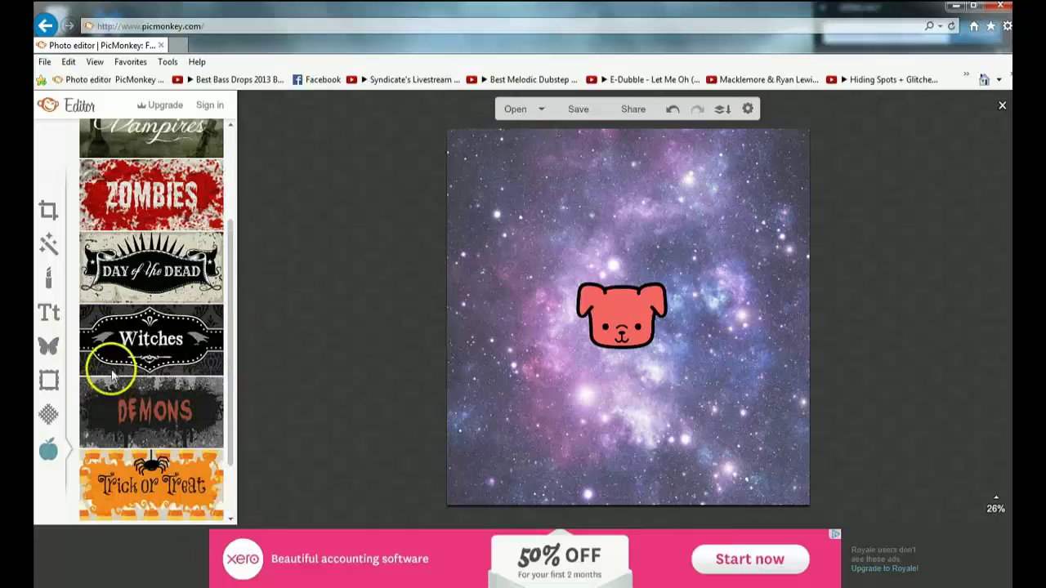
scroll(138, 423, down, 5)
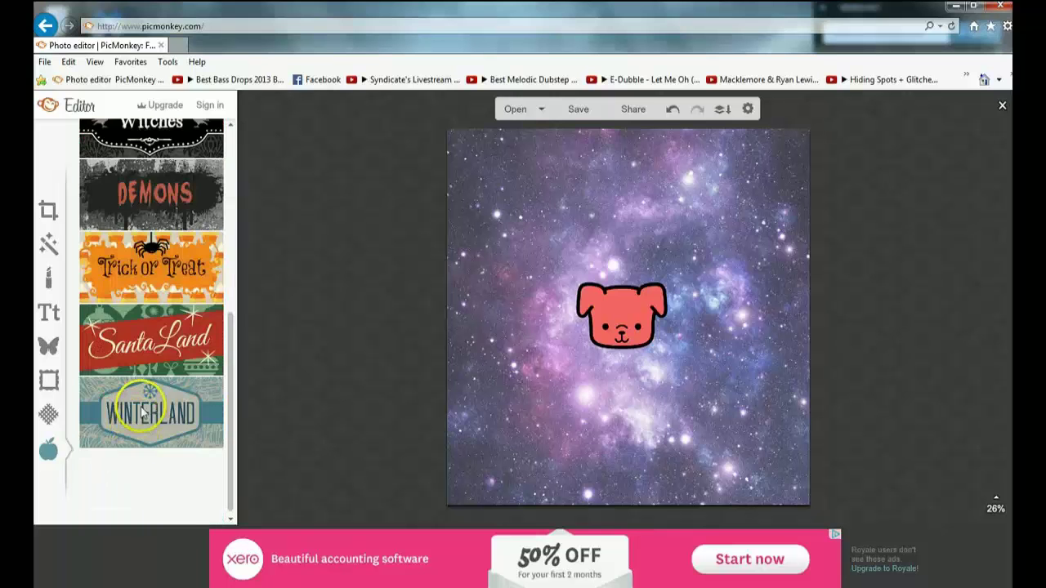
scroll(136, 423, down, 2)
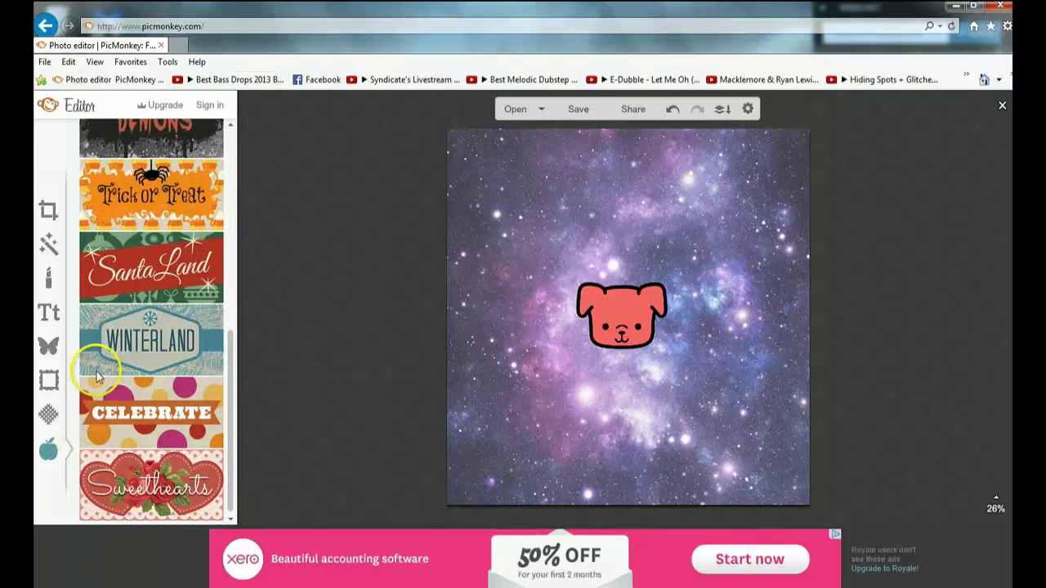
click(126, 418)
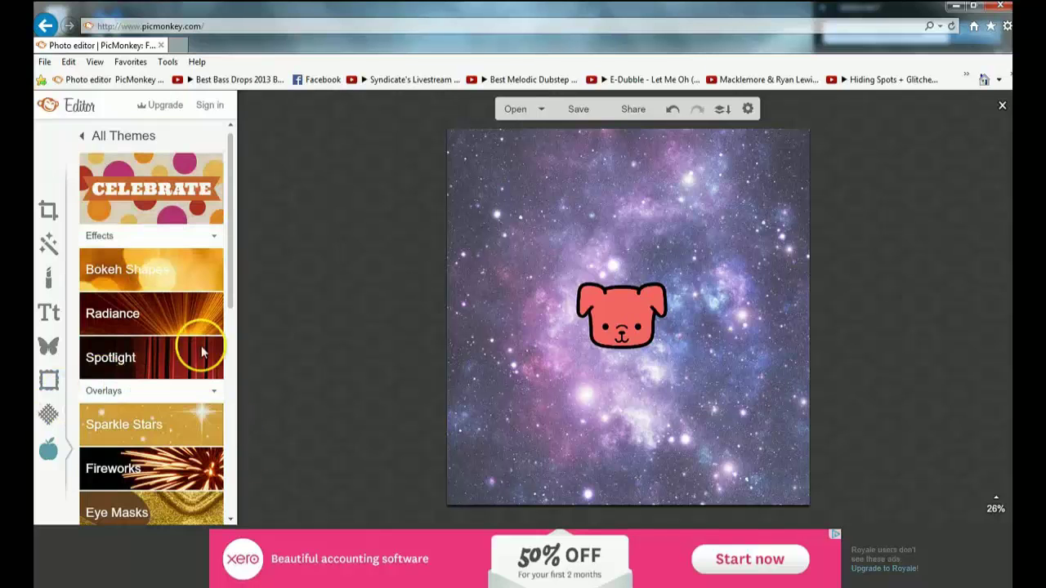
scroll(183, 425, down, 5)
click(159, 509)
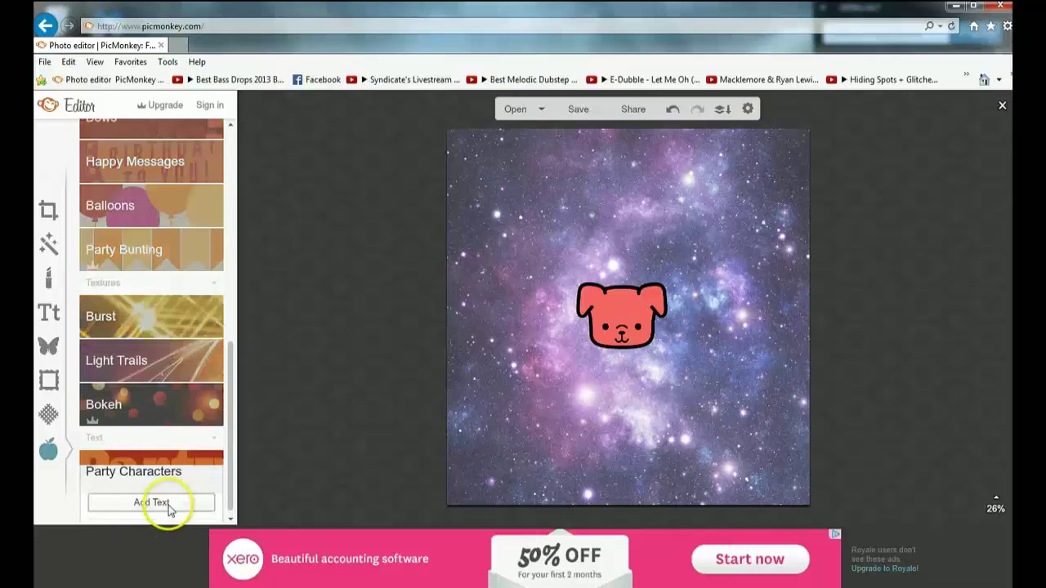
click(151, 456)
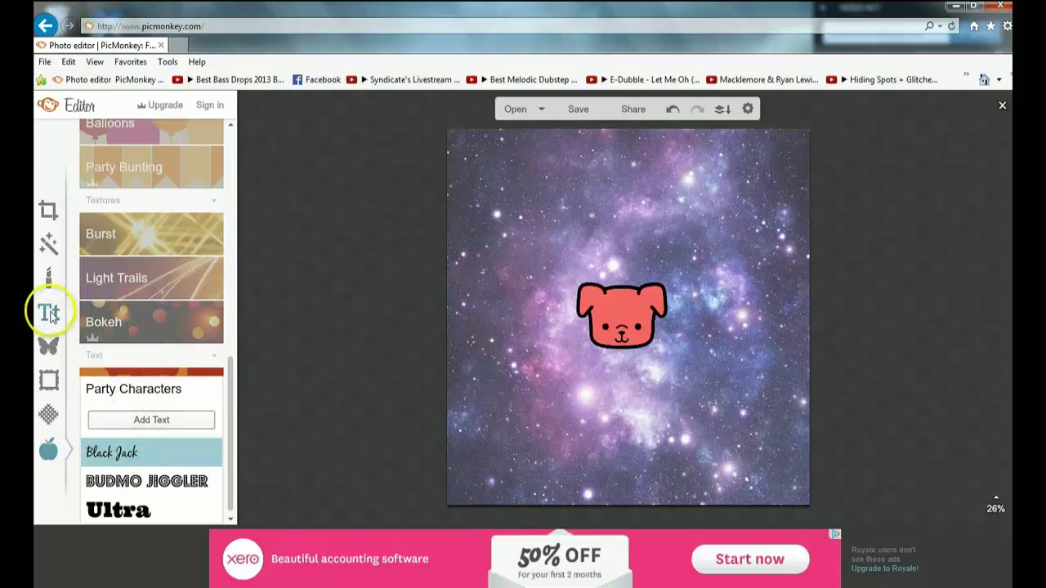
click(49, 316)
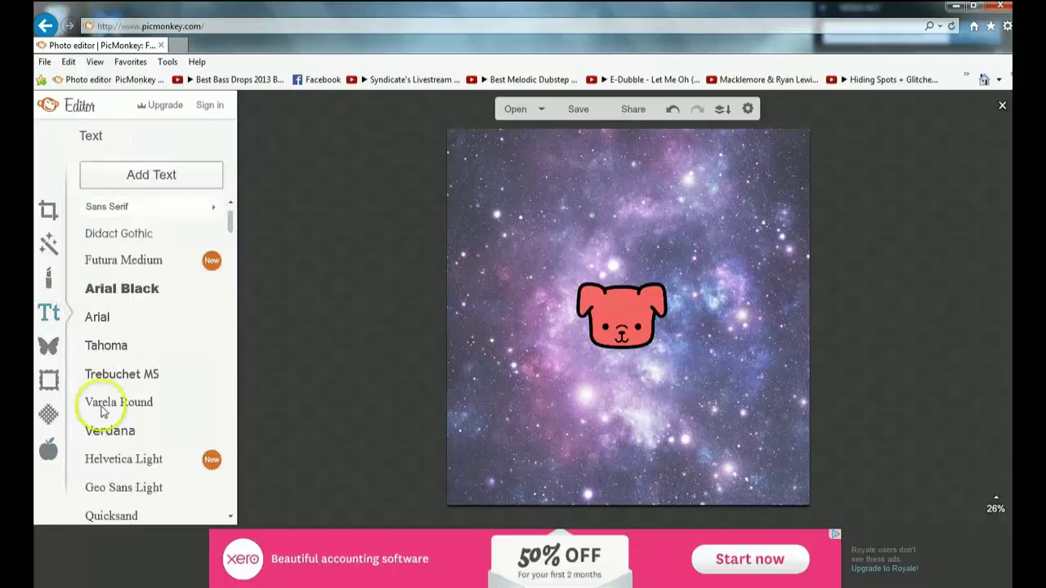
scroll(138, 327, down, 5)
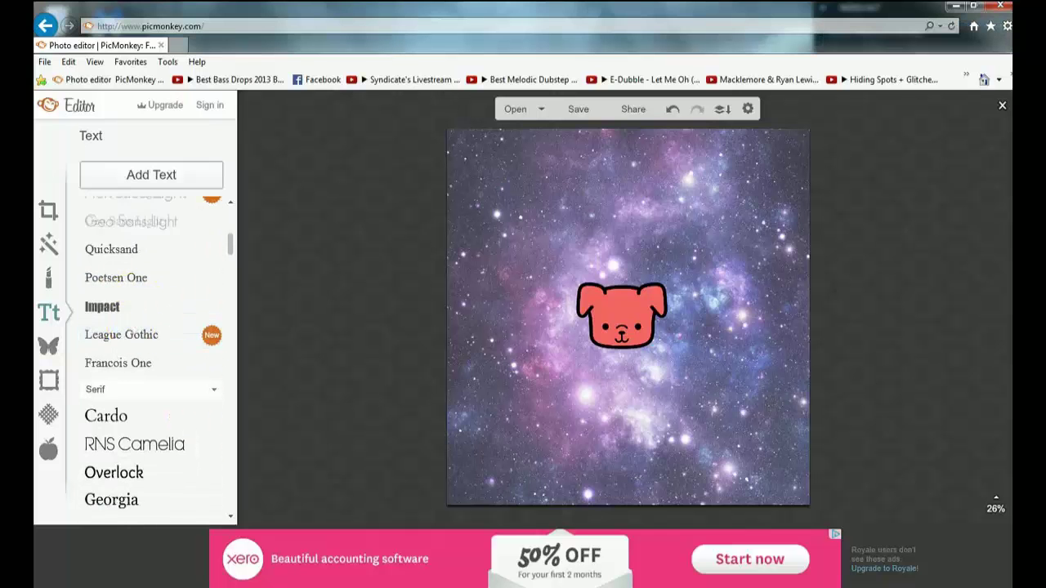
Step: Browse to the Santa Land theme and expand its Santa Script fonts
click(49, 449)
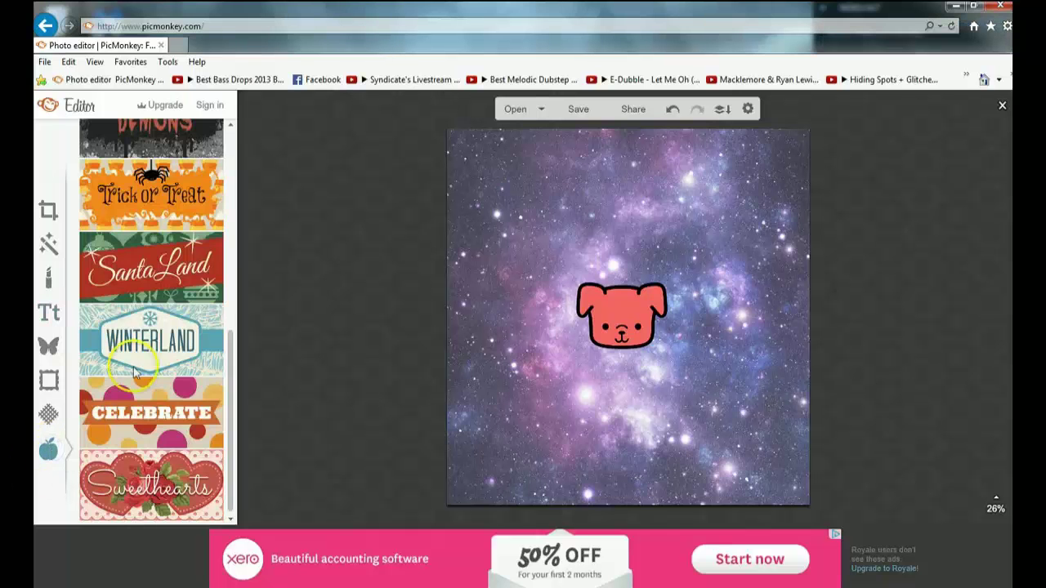
click(162, 395)
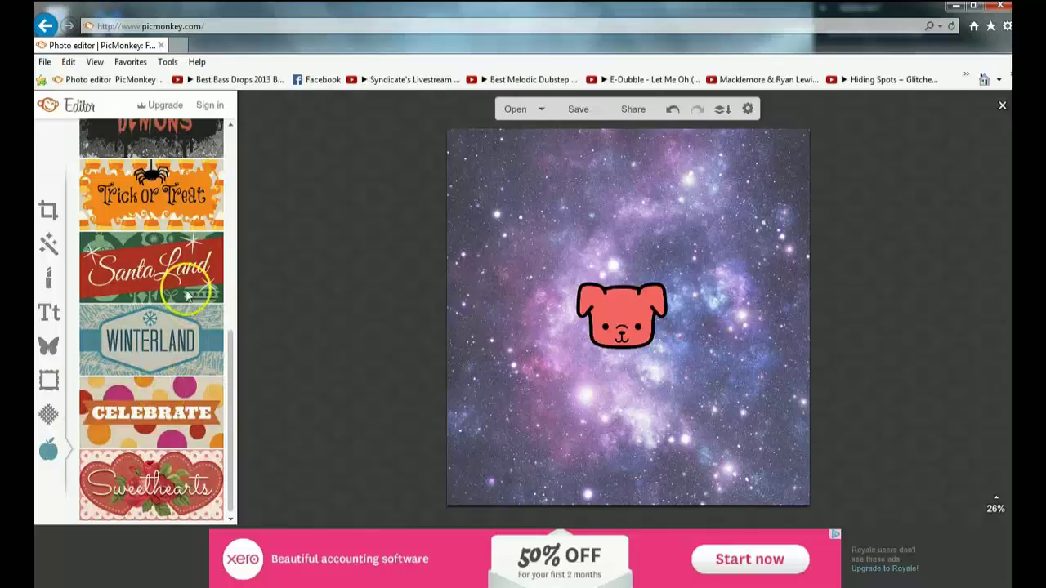
click(176, 267)
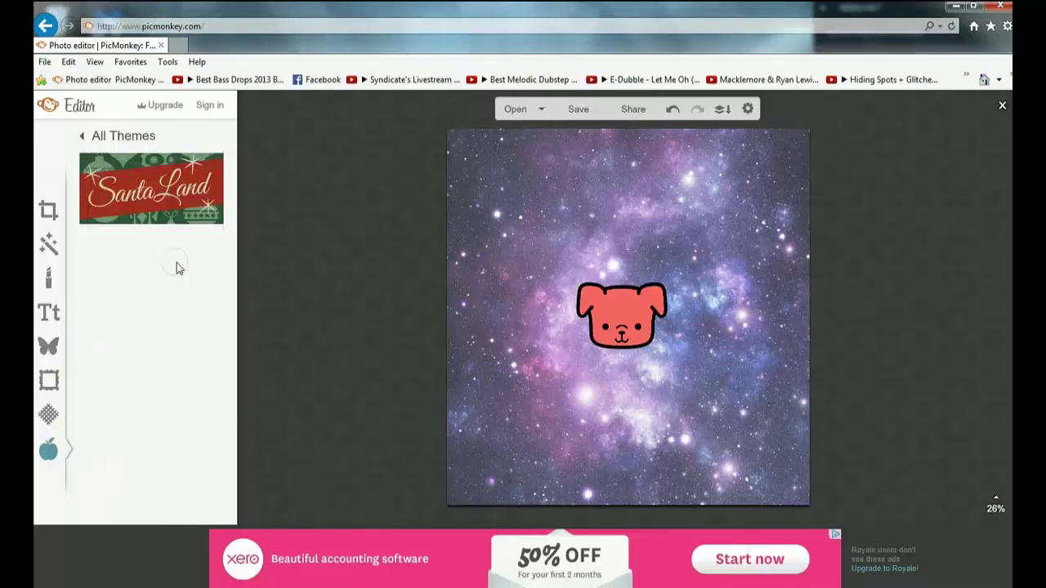
scroll(152, 401, down, 2)
scroll(151, 401, down, 4)
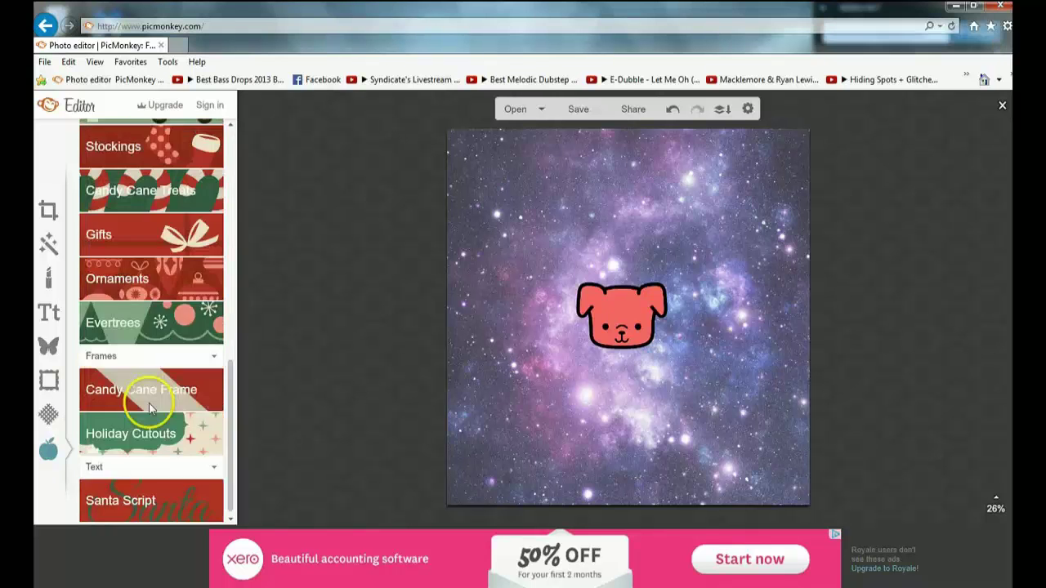
click(129, 486)
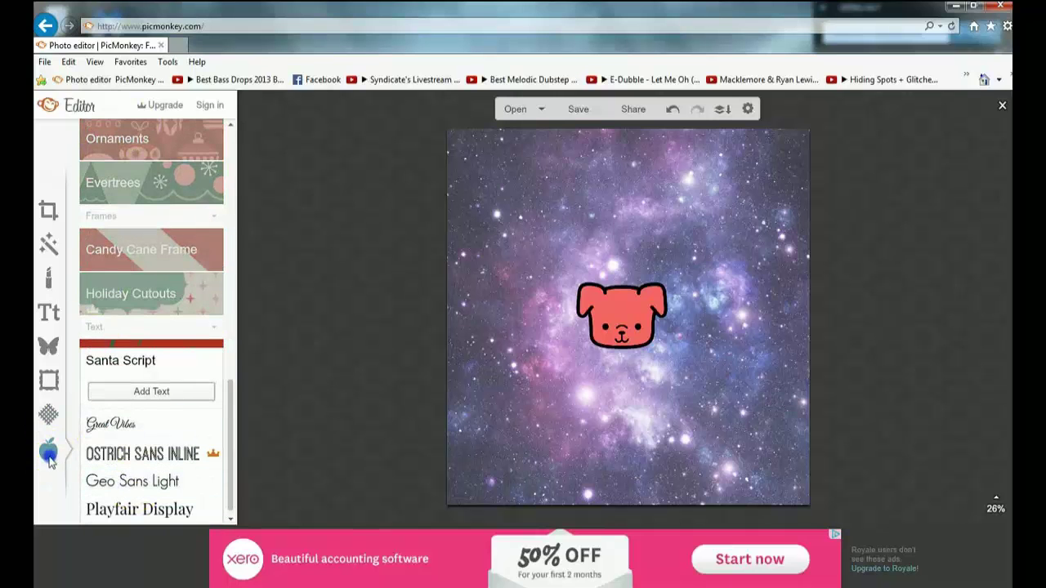
Step: Switch to the Witches theme and expand its Conjuror's Characters fonts
click(49, 453)
scroll(151, 245, up, 2)
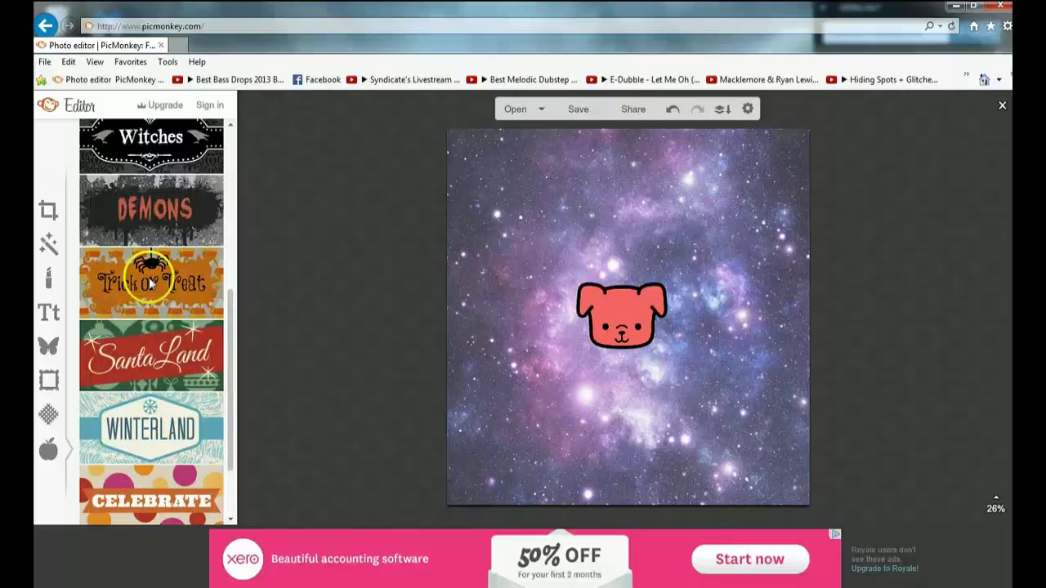
scroll(164, 233, up, 1)
click(159, 235)
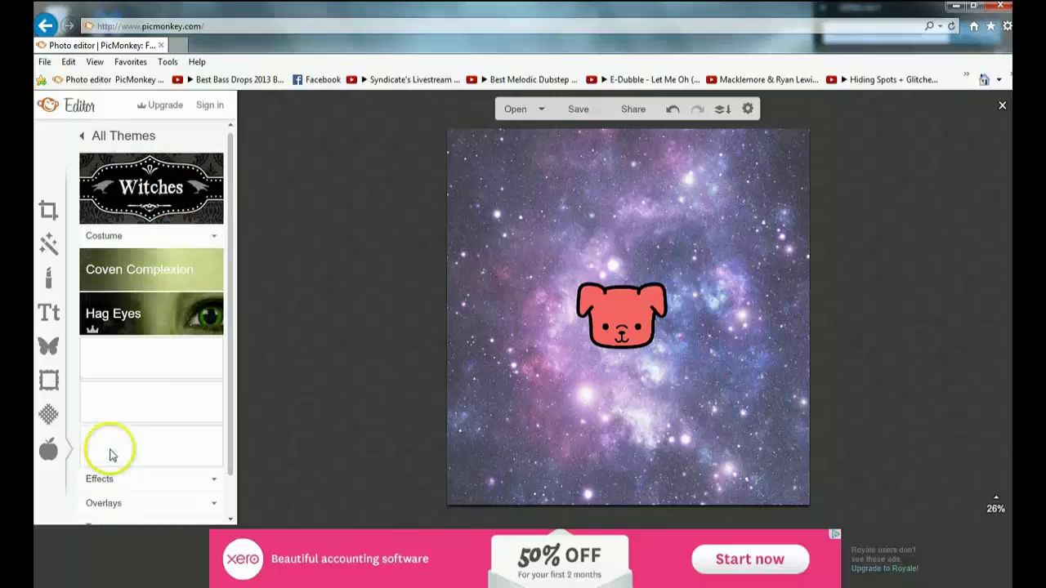
scroll(118, 409, down, 4)
scroll(115, 421, down, 2)
click(175, 483)
click(187, 348)
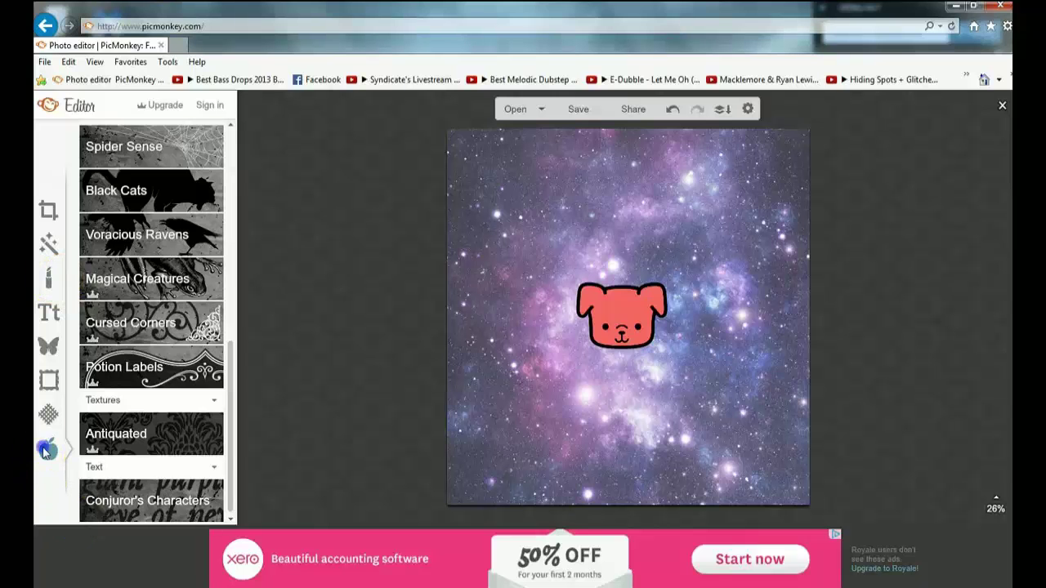
Step: Open the Day of the Dead theme and expand its Tattoo Ink fonts
click(46, 450)
scroll(164, 367, up, 5)
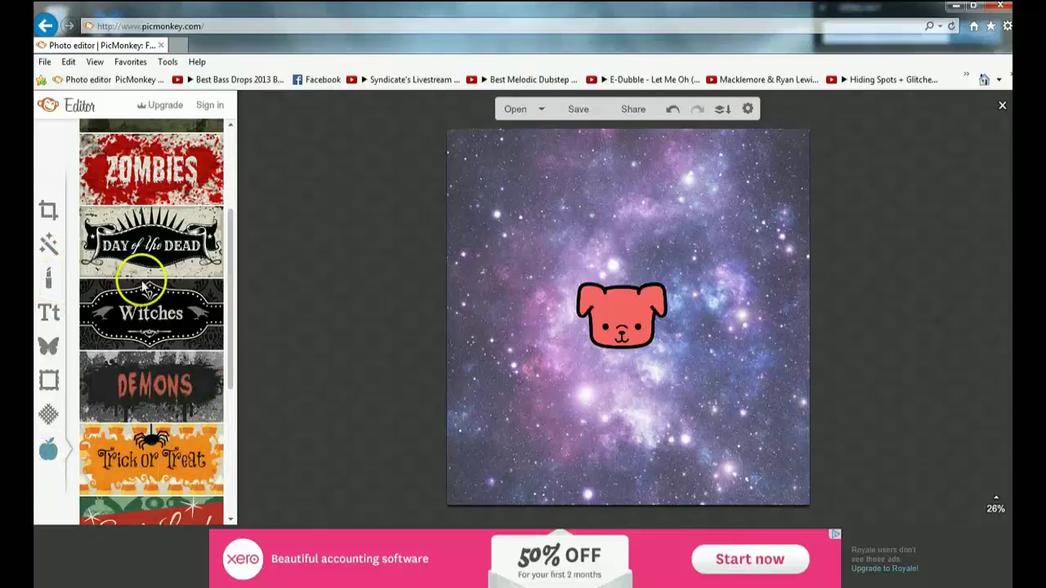
click(147, 272)
scroll(143, 439, down, 3)
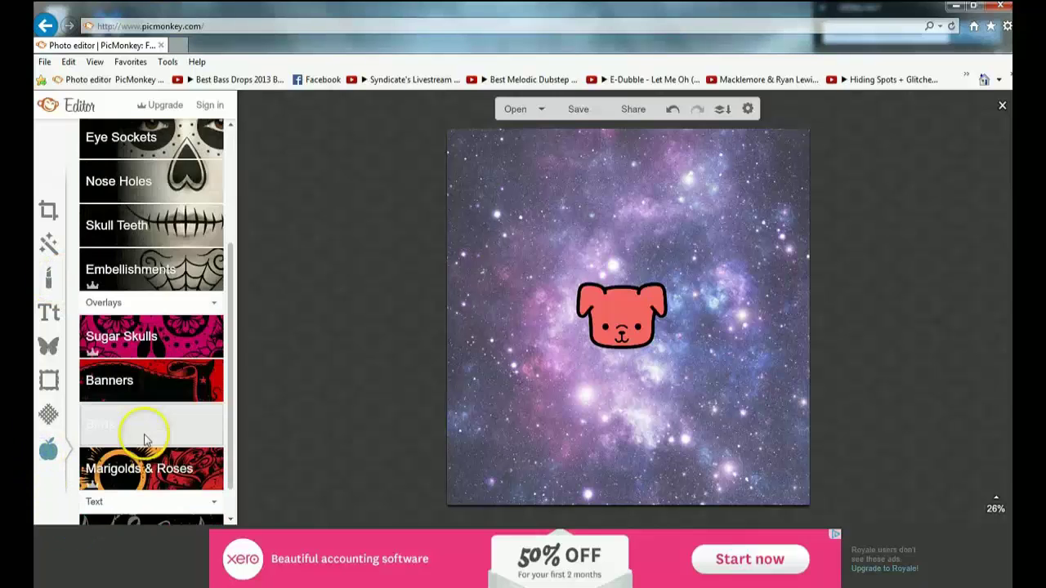
scroll(143, 440, down, 1)
click(158, 502)
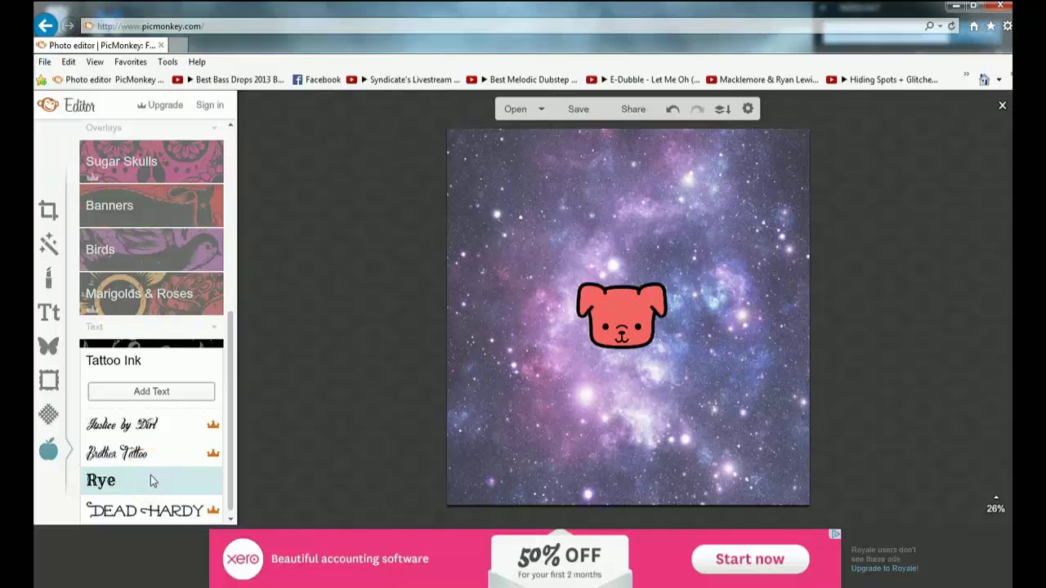
Step: Choose the Justice by Dirt font and place a new text box near the canvas top
click(156, 422)
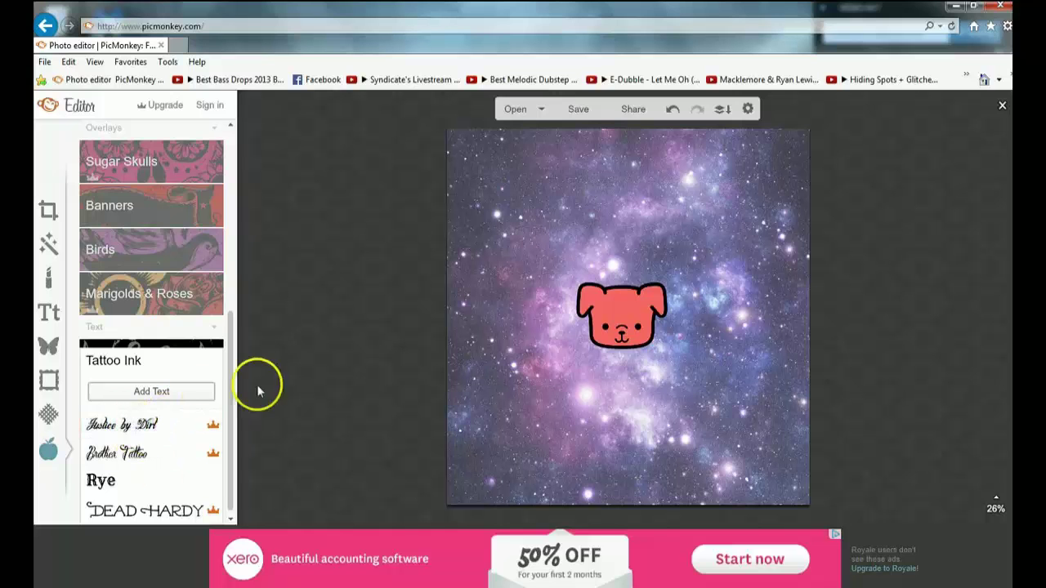
click(154, 392)
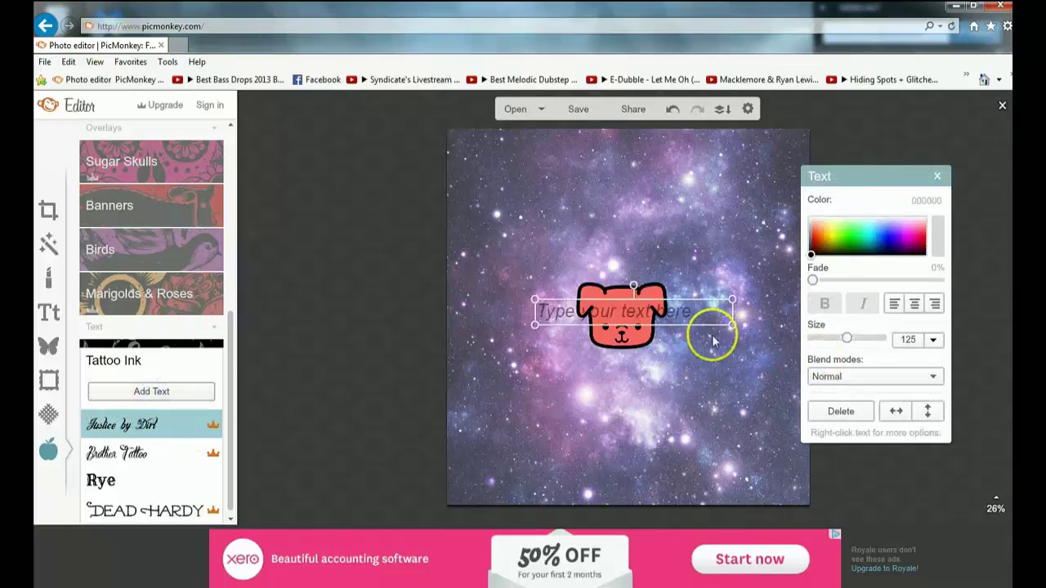
drag(679, 321, 656, 187)
click(646, 192)
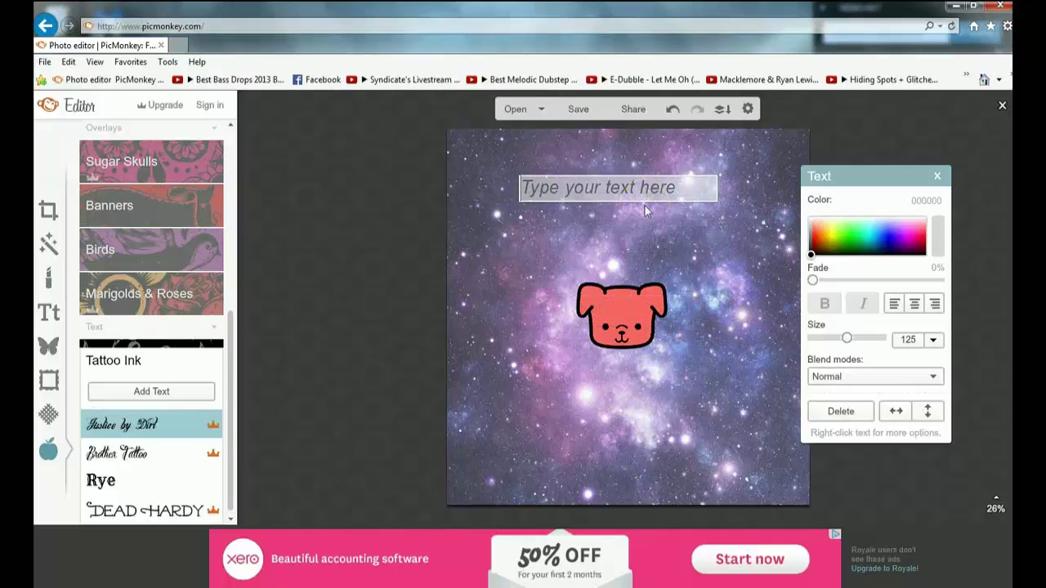
Step: Type the title 'MsNetRAFT' into the text box
text(m)
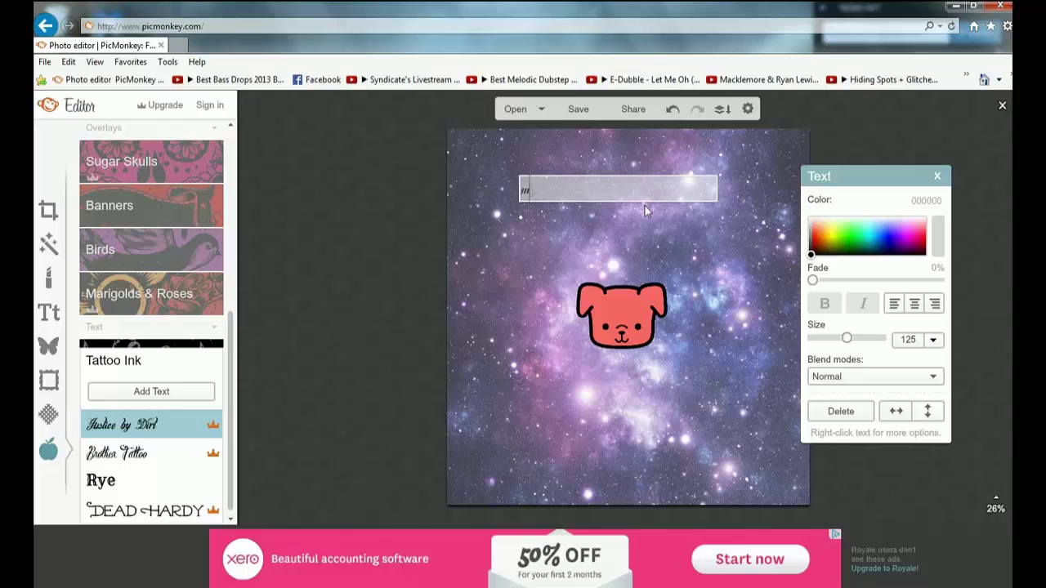
key(BackSpace)
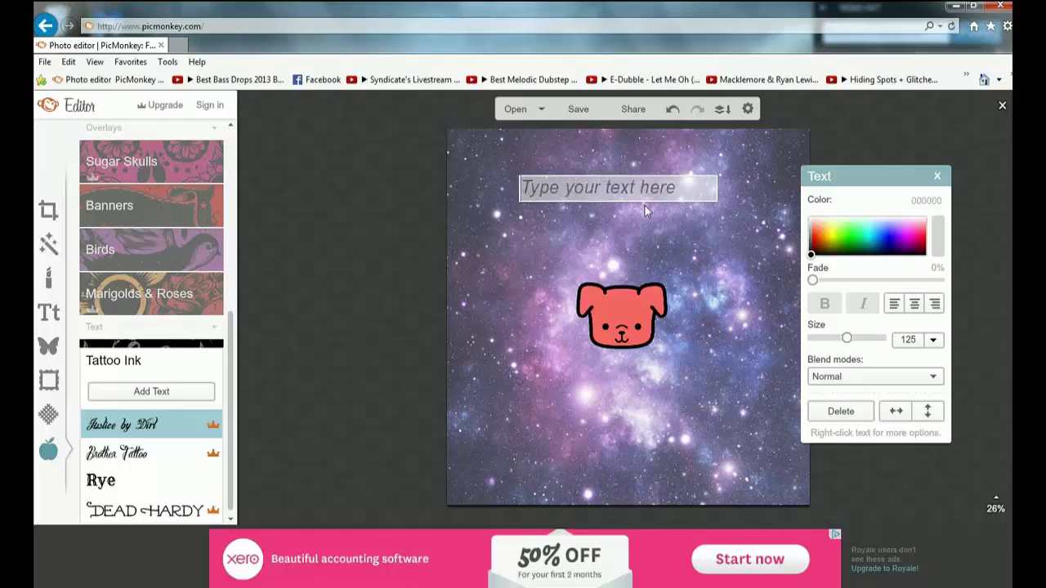
text(MsNet)
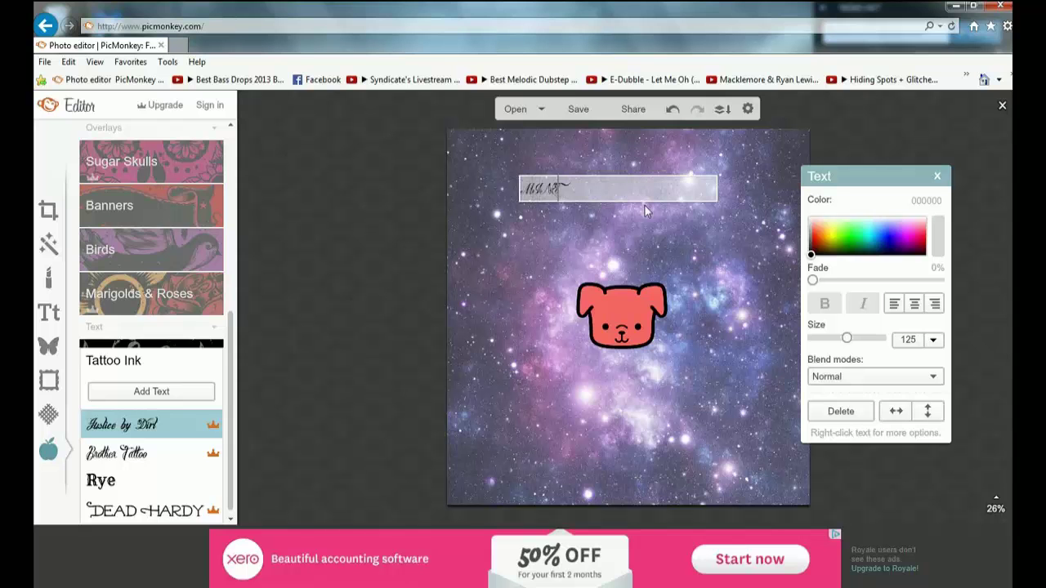
text(RAFT)
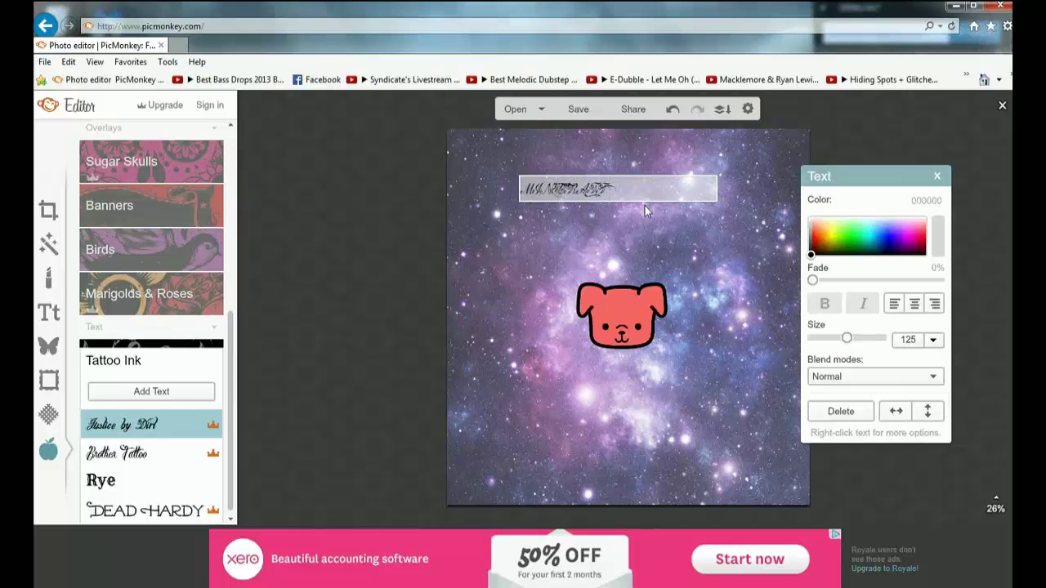
click(636, 192)
Step: Erase the script-font title and remove its empty text box from the image
key(BackSpace)
key(BackSpace)
key(BackSpace)
key(BackSpace)
key(BackSpace)
key(BackSpace)
key(BackSpace)
key(BackSpace)
key(BackSpace)
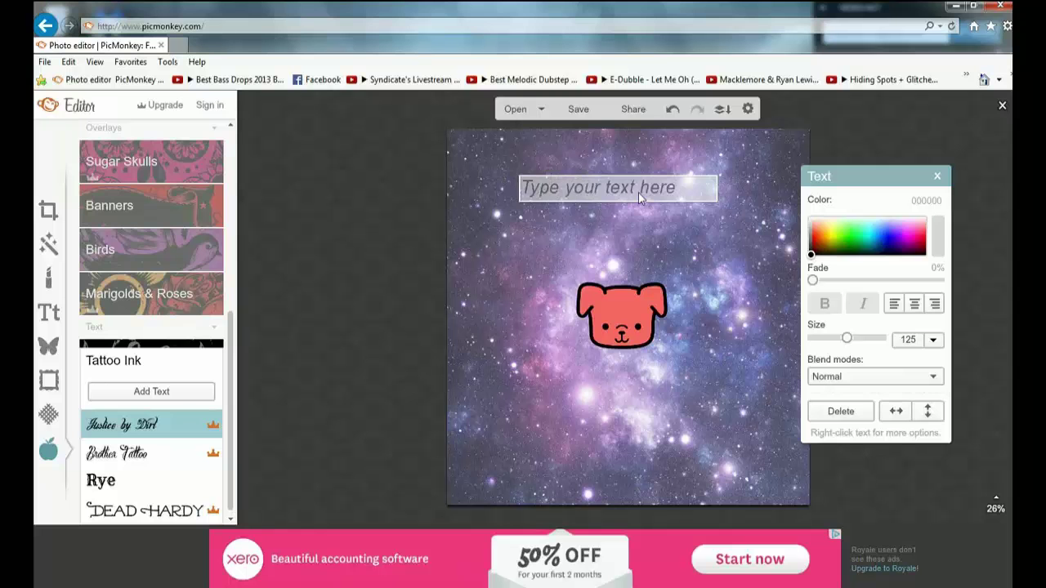
click(940, 176)
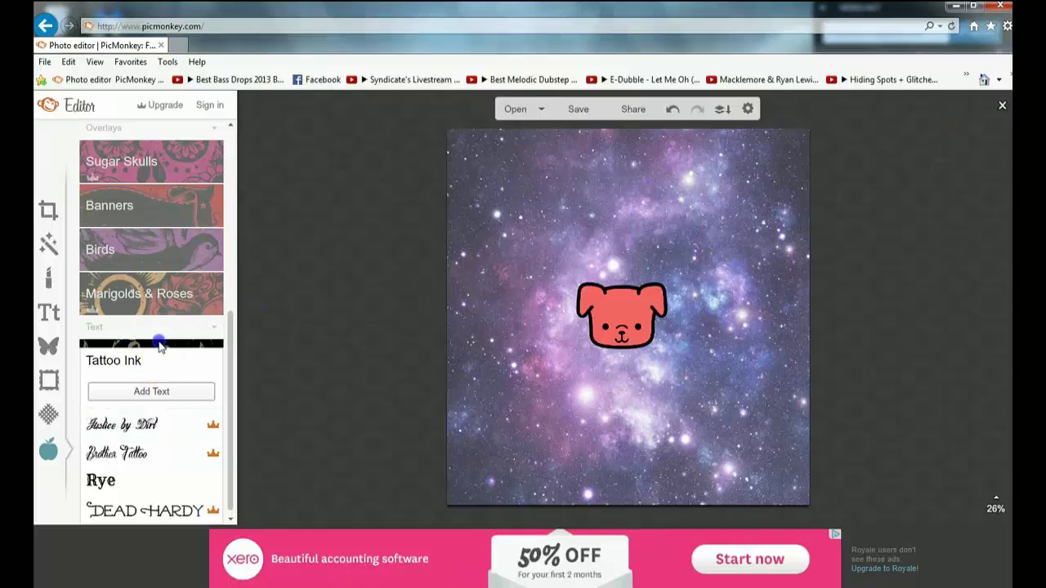
click(90, 327)
scroll(172, 345, up, 3)
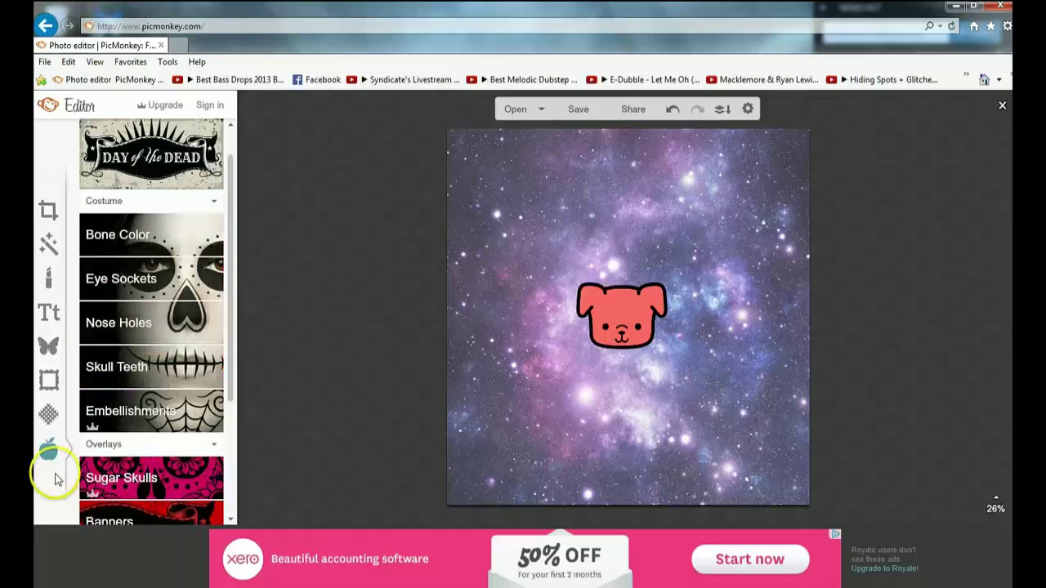
Step: Browse the theme list and open the Celebrate theme
click(48, 449)
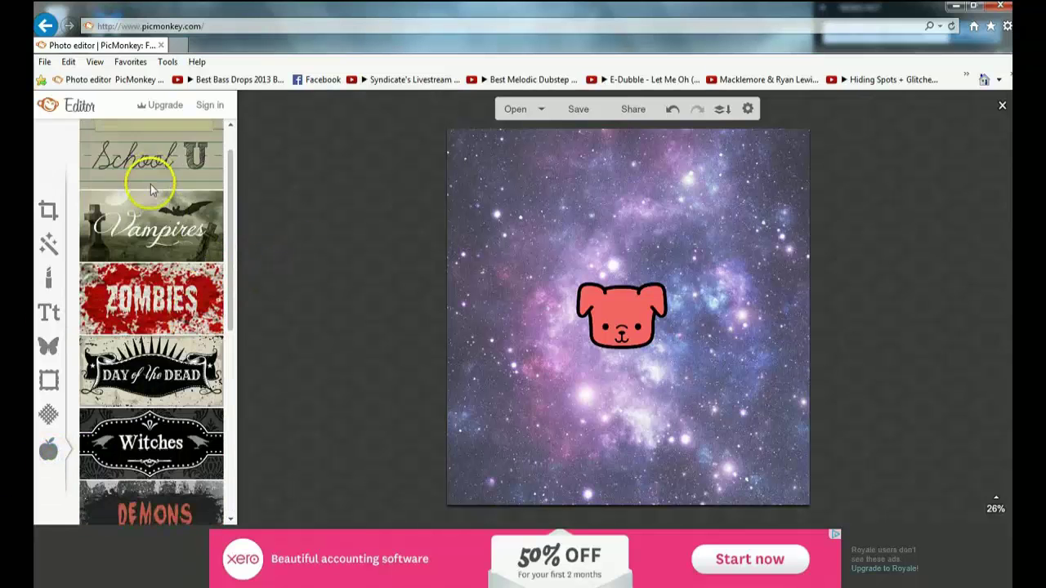
scroll(151, 344, down, 5)
click(151, 417)
scroll(155, 441, down, 1)
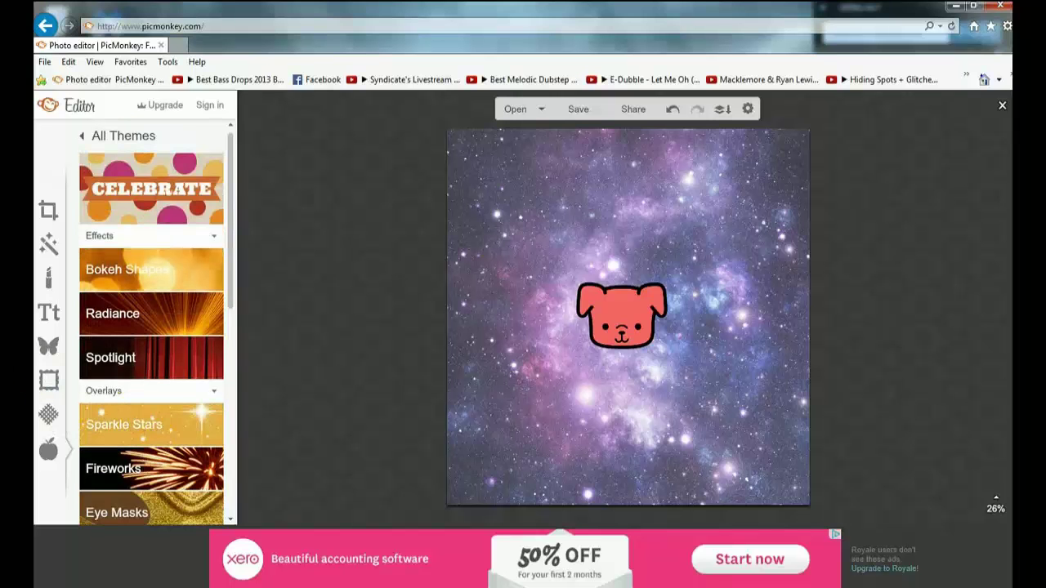
Step: Scroll through the text font list and choose Special Elite
click(48, 313)
click(127, 335)
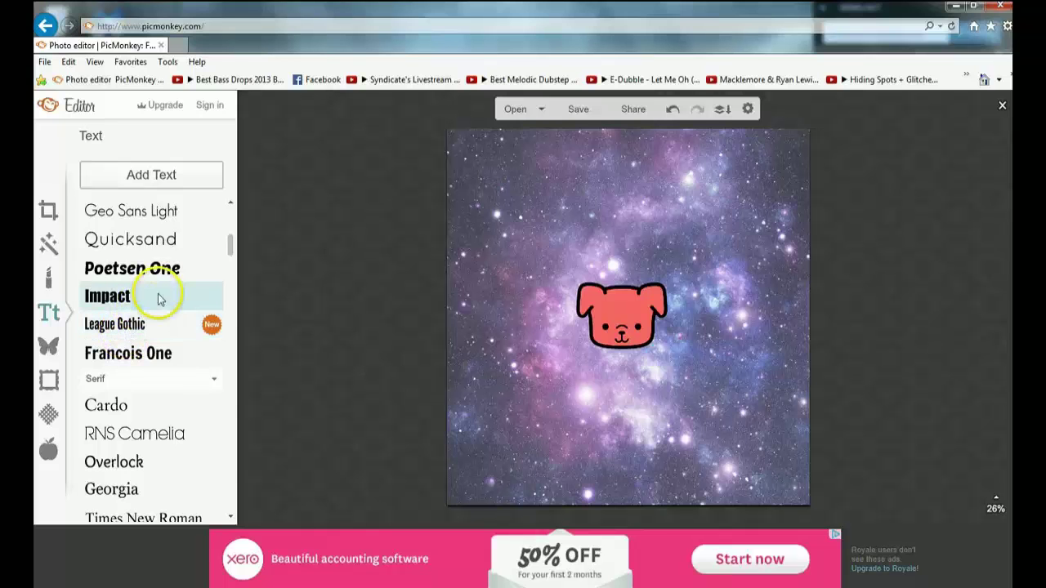
scroll(159, 290, down, 3)
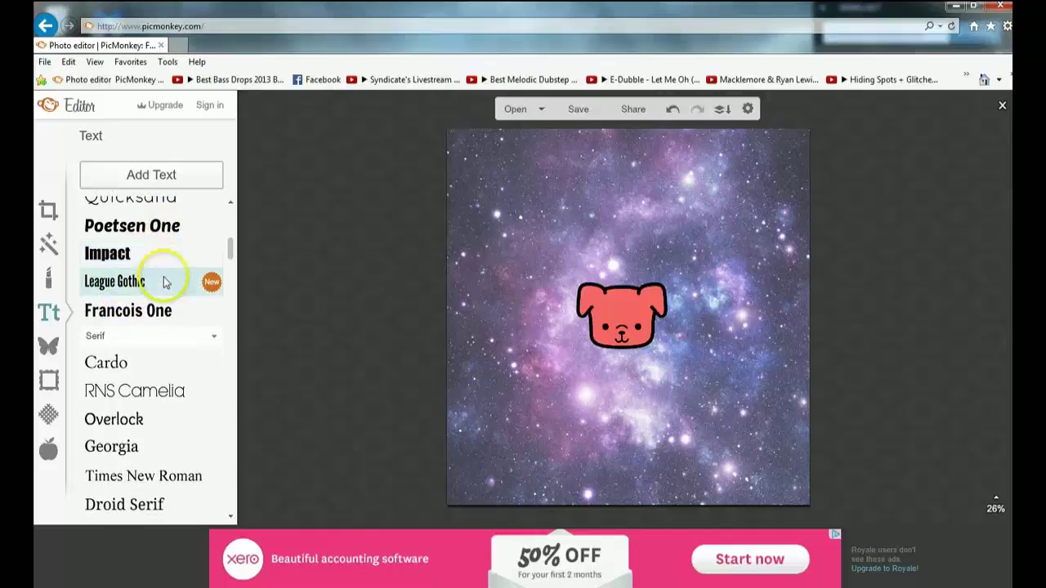
scroll(164, 269, up, 3)
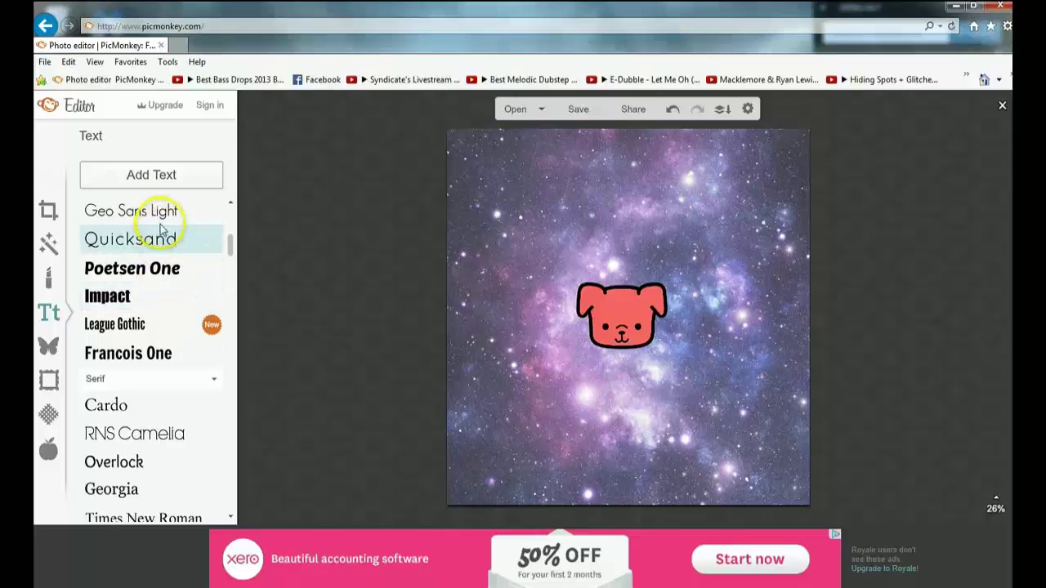
scroll(147, 217, down, 3)
scroll(157, 235, down, 5)
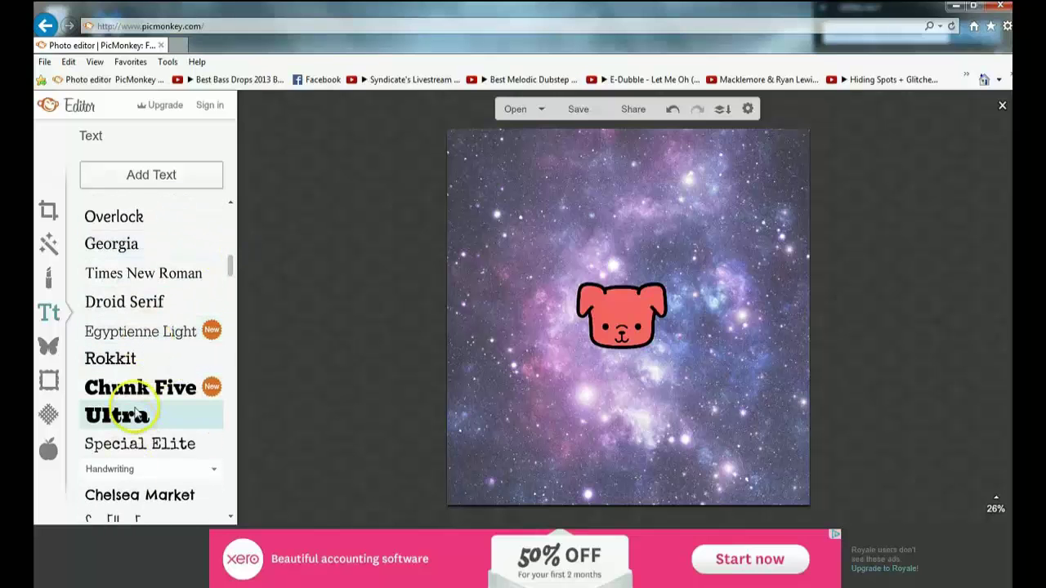
scroll(127, 421, down, 1)
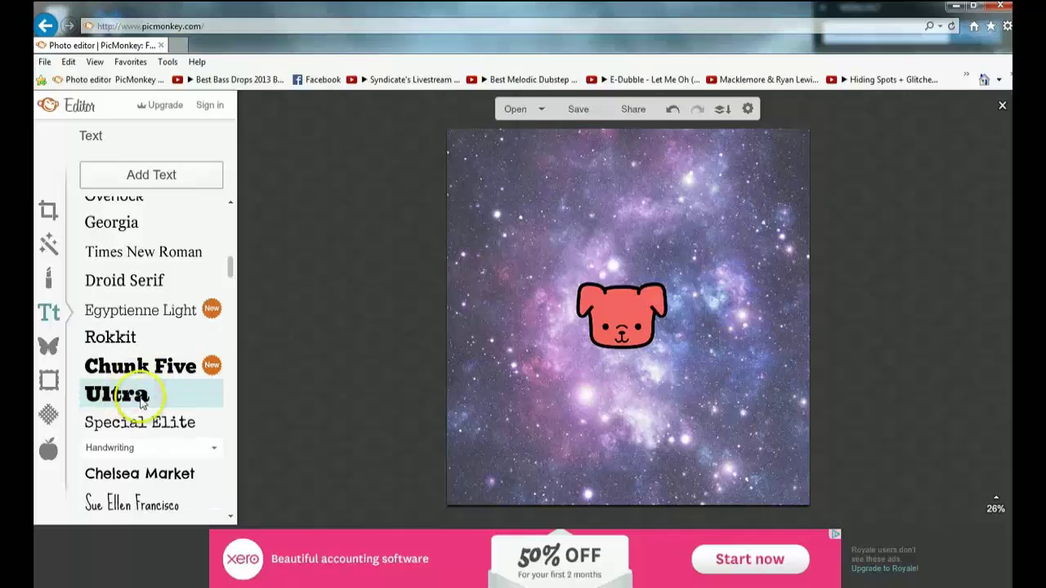
click(179, 425)
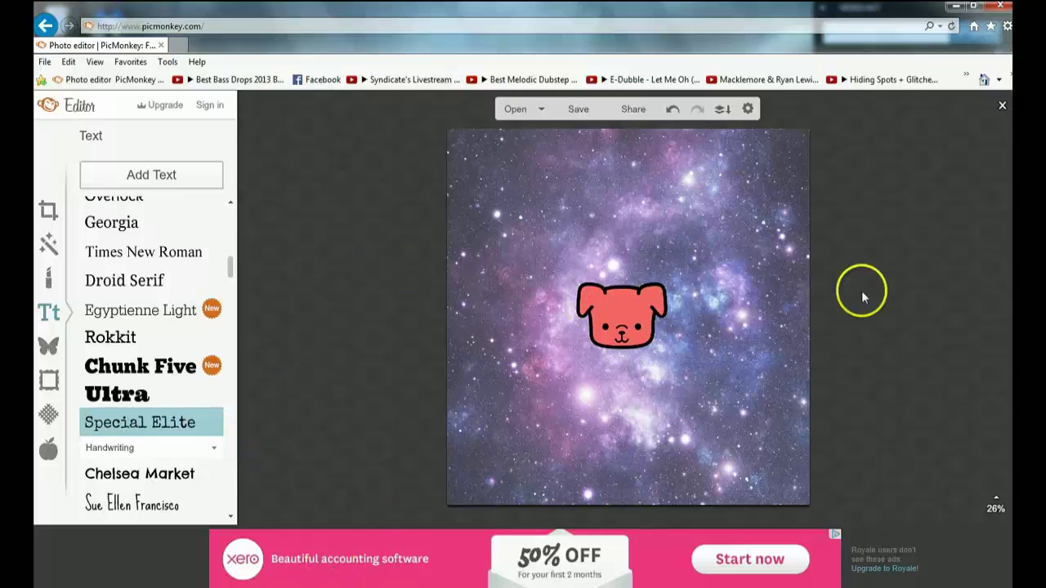
Step: Add a trial Special Elite text box at the top, then discard it
mouse_move(303, 587)
click(161, 176)
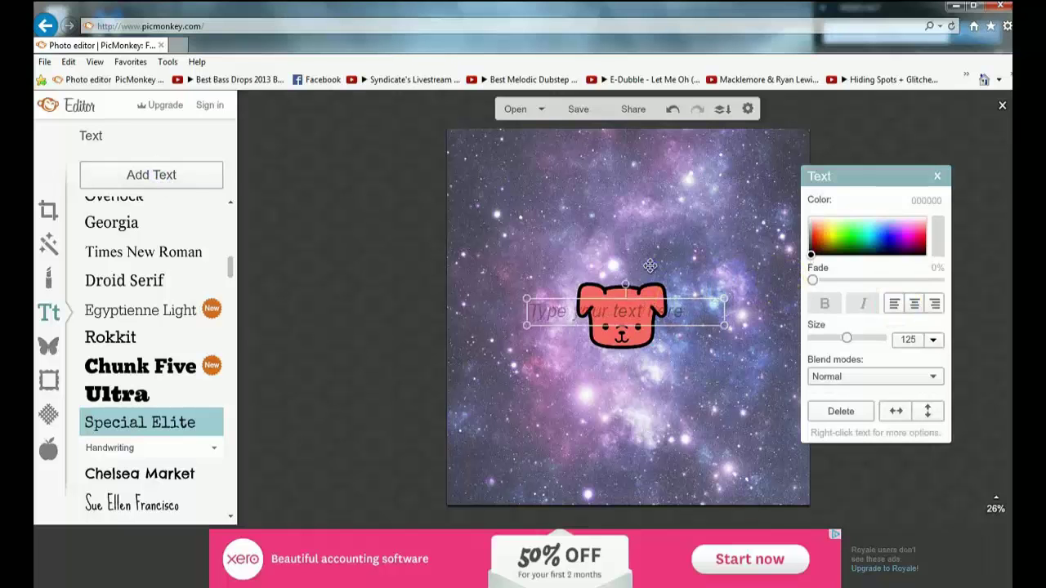
drag(677, 301, 657, 170)
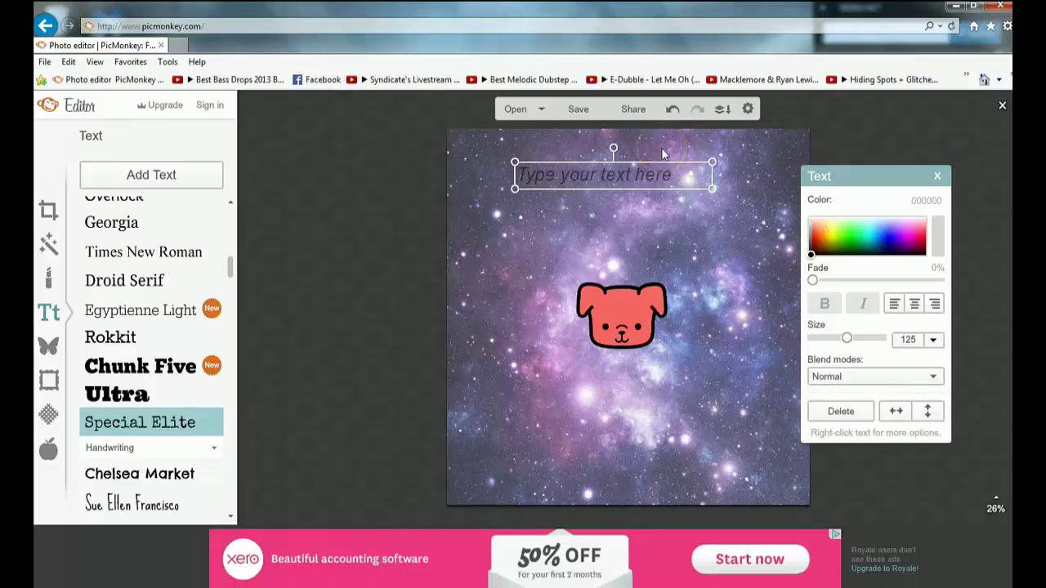
click(624, 173)
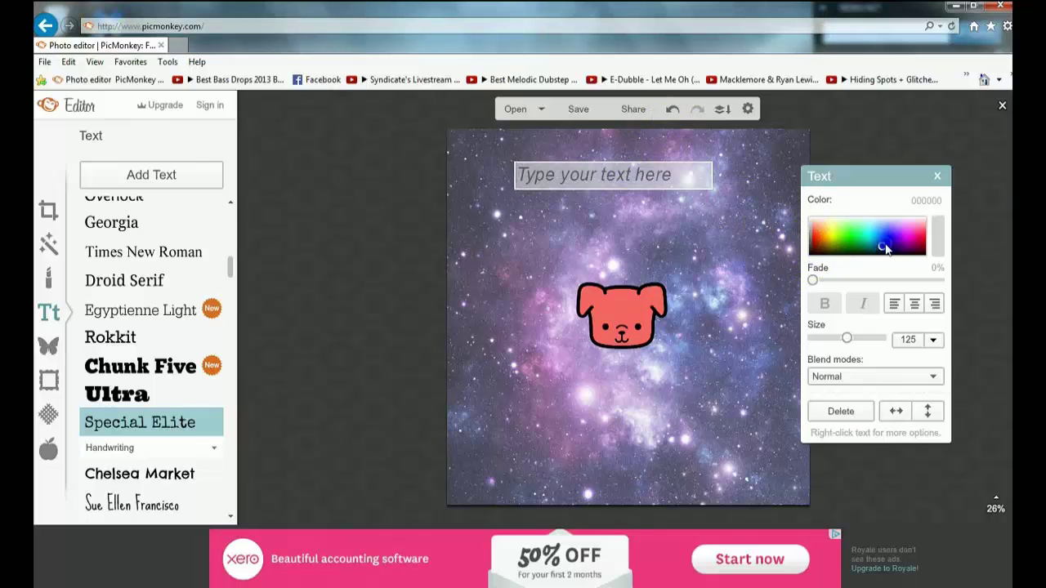
click(938, 176)
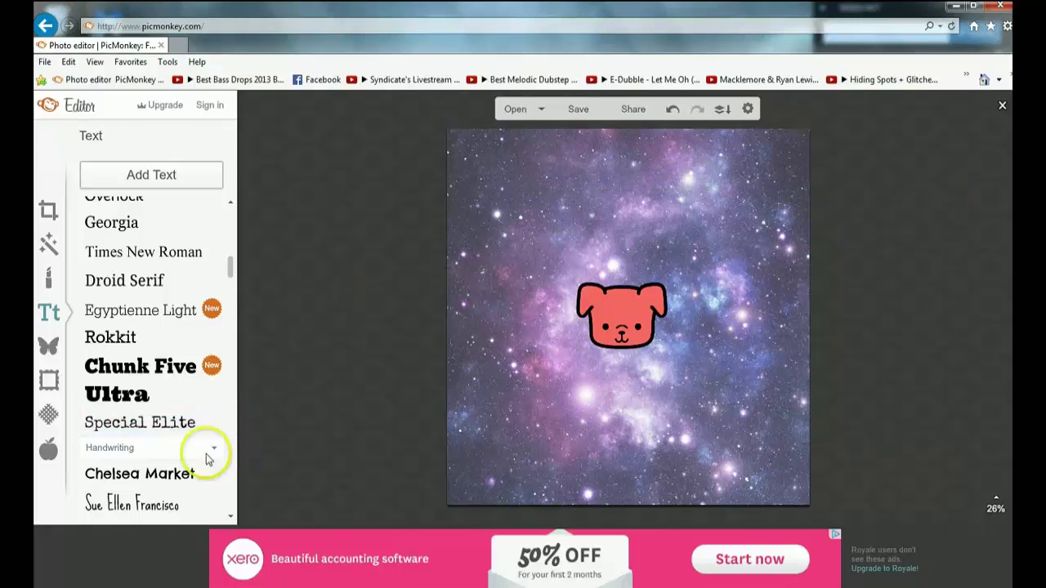
click(181, 422)
Step: Add a new Special Elite text box near the top and colour it blue
click(142, 175)
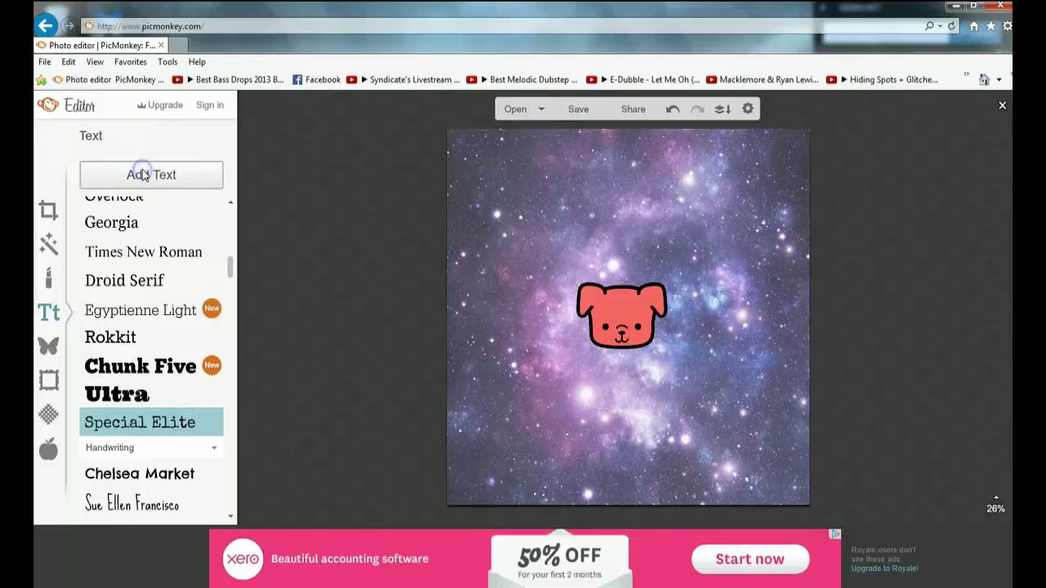
drag(661, 296, 654, 210)
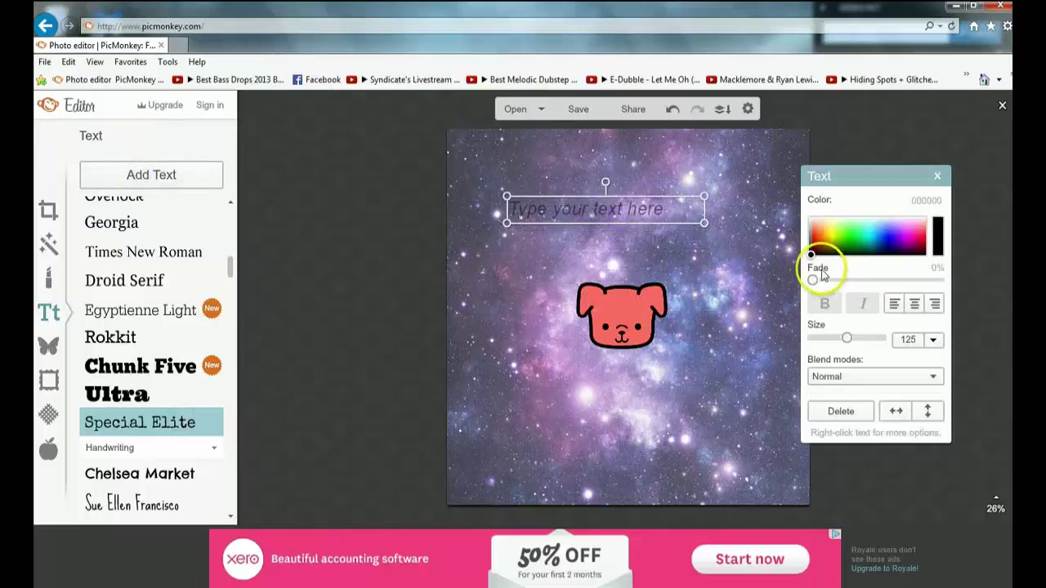
drag(814, 274, 887, 241)
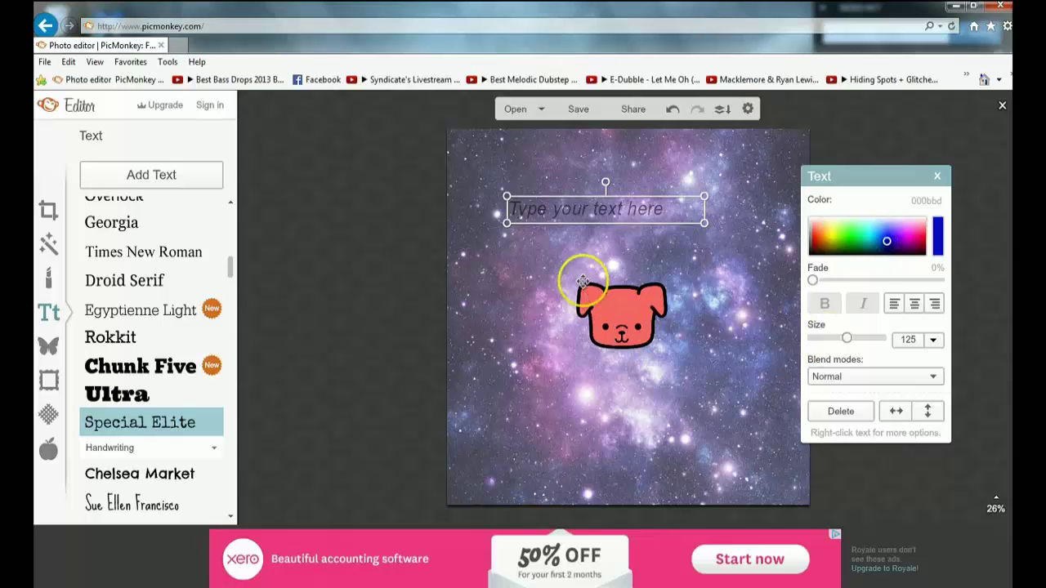
drag(588, 211, 617, 185)
Step: Type MINECRAFT, narrow its box, and centre it near the top
click(626, 177)
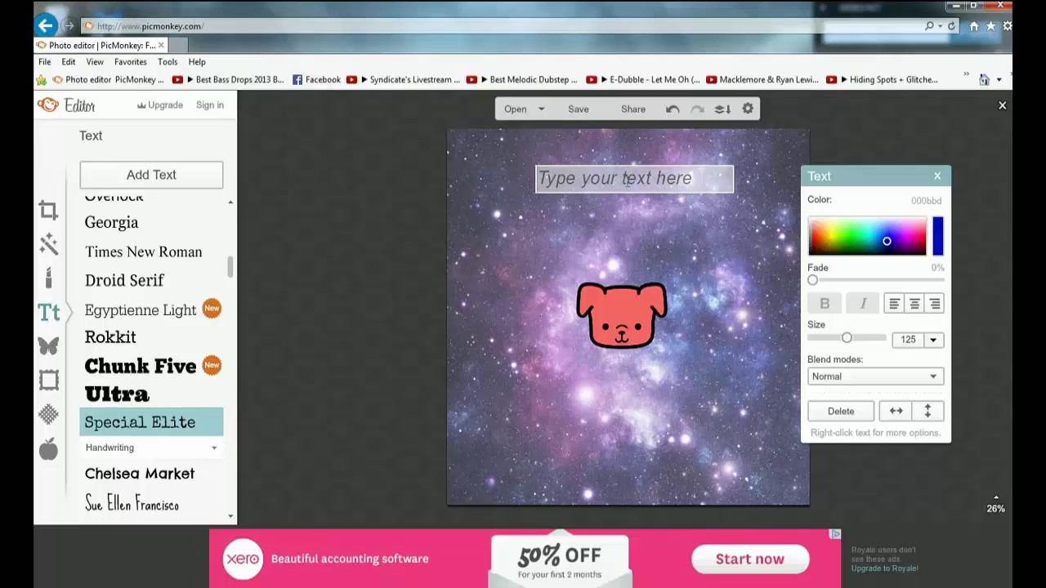
text(MINECRAFT)
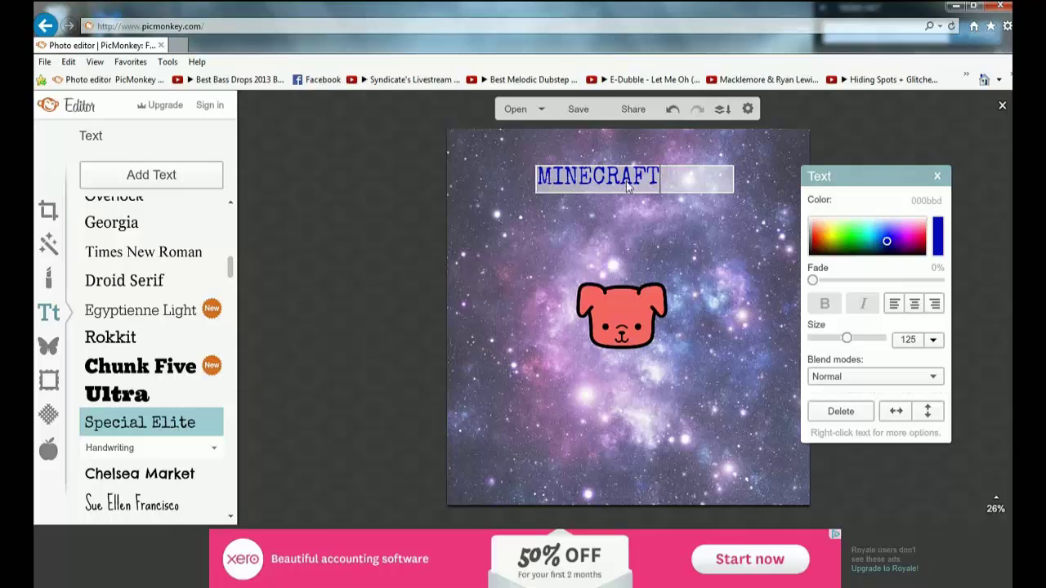
click(731, 176)
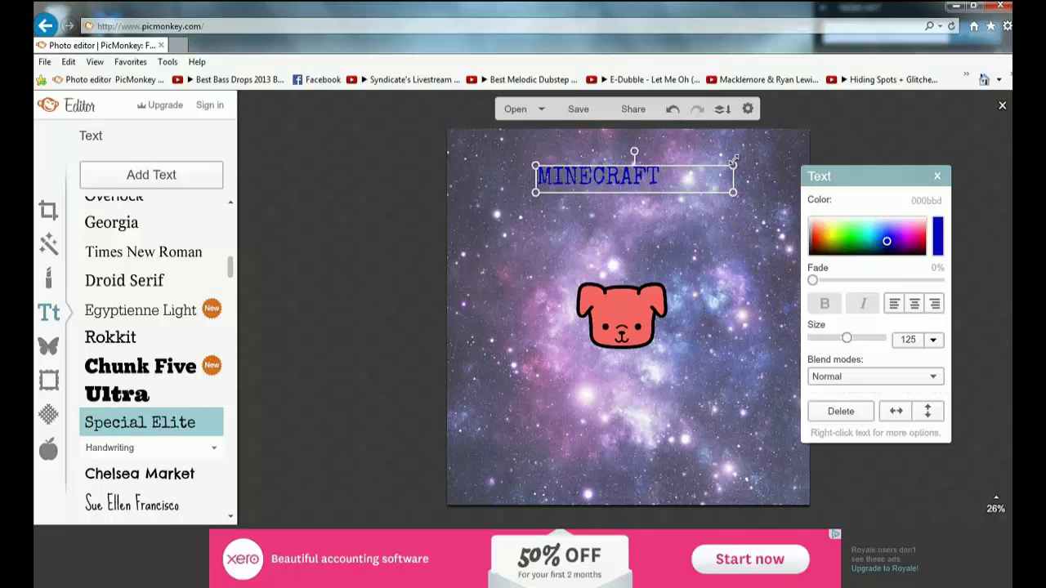
drag(733, 176, 665, 196)
drag(585, 178, 616, 170)
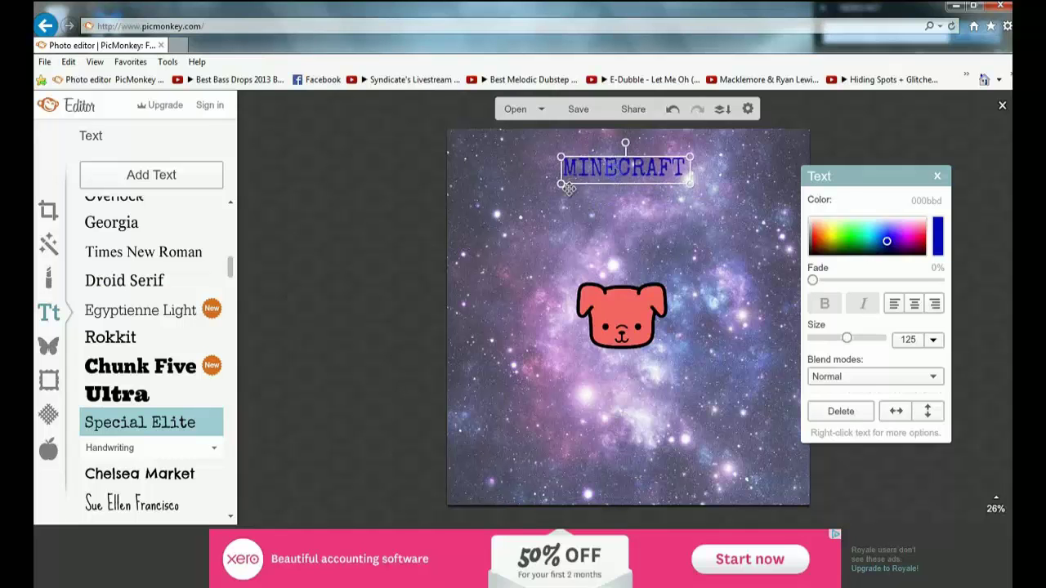
Step: Add a text box below the dog face and set its colour to deep blue
click(117, 179)
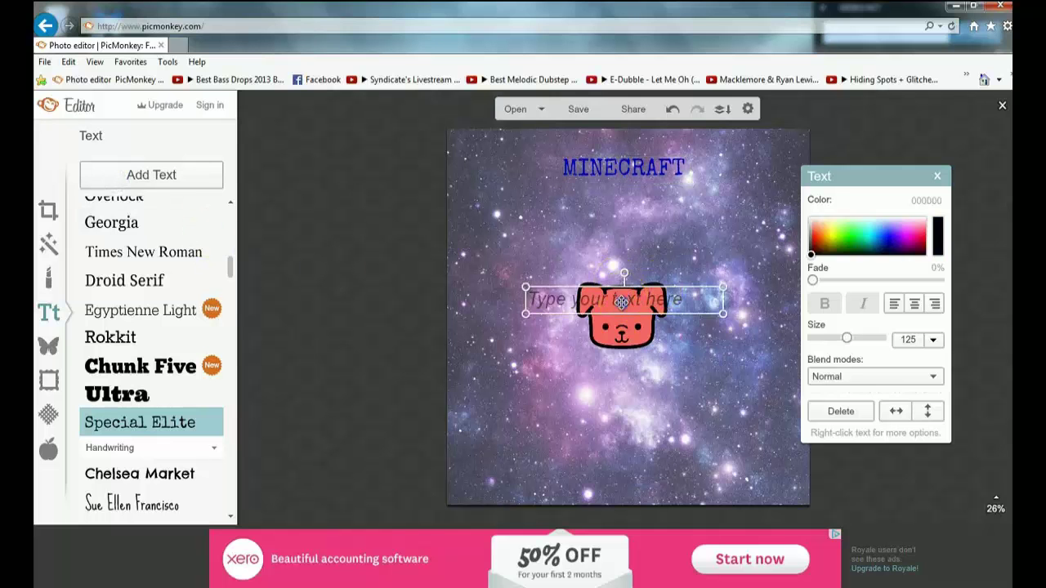
drag(618, 337, 618, 427)
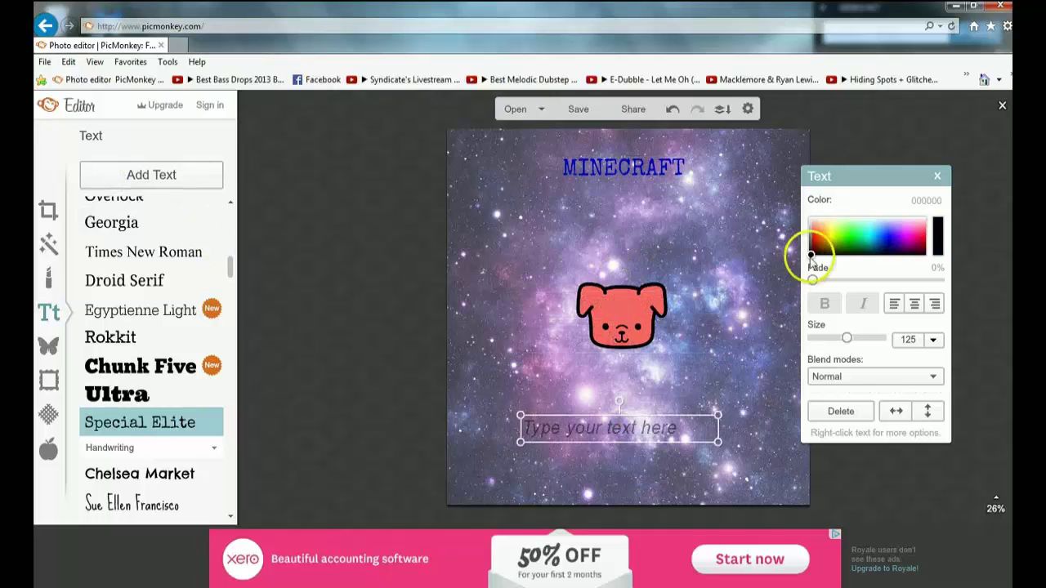
click(896, 245)
drag(893, 250, 884, 240)
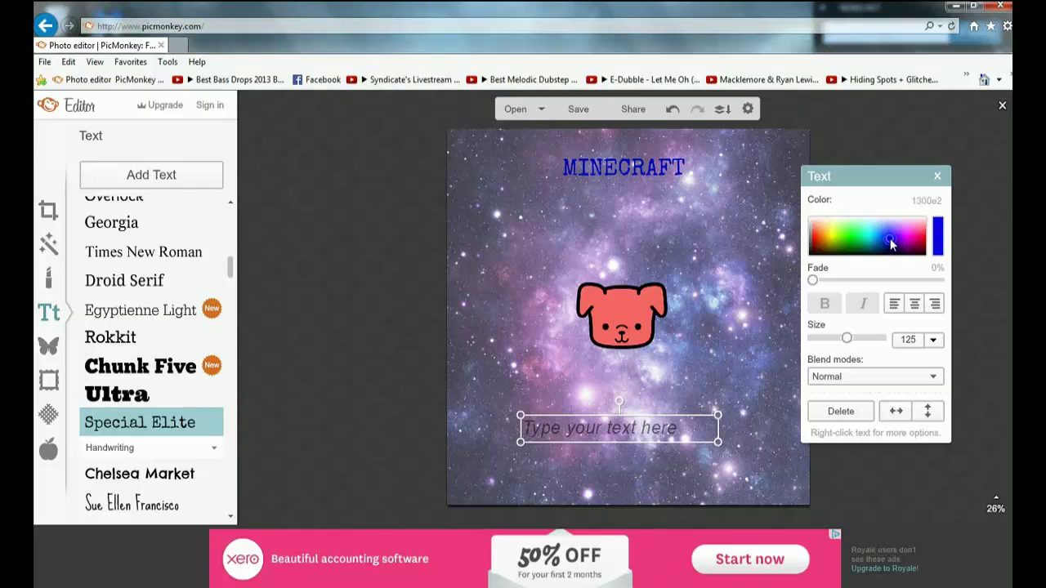
drag(883, 237, 888, 239)
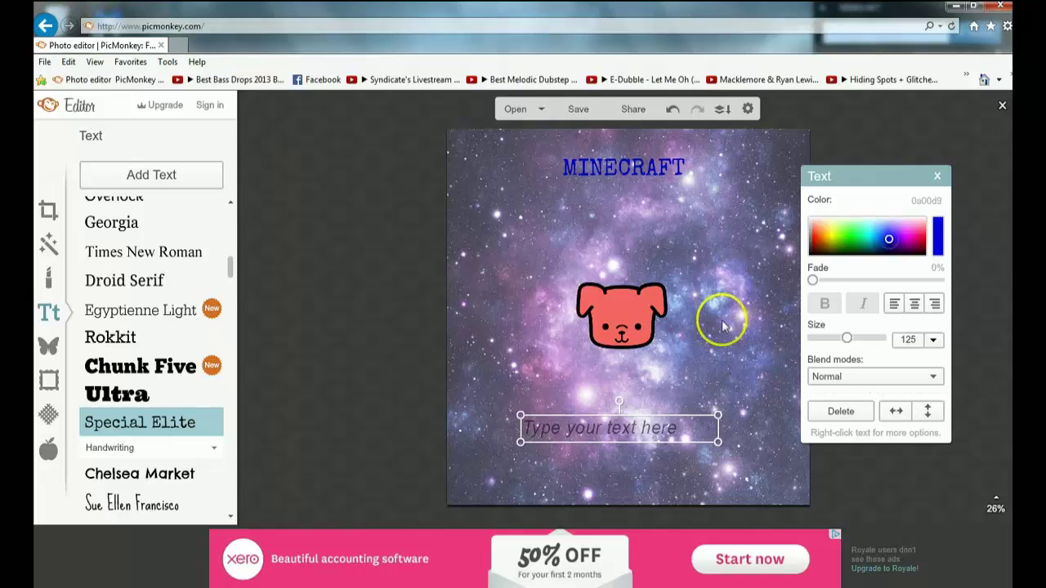
Step: Type 'PIGY' in the lower box, narrow it, and move MINECRAFT slightly lower
click(623, 431)
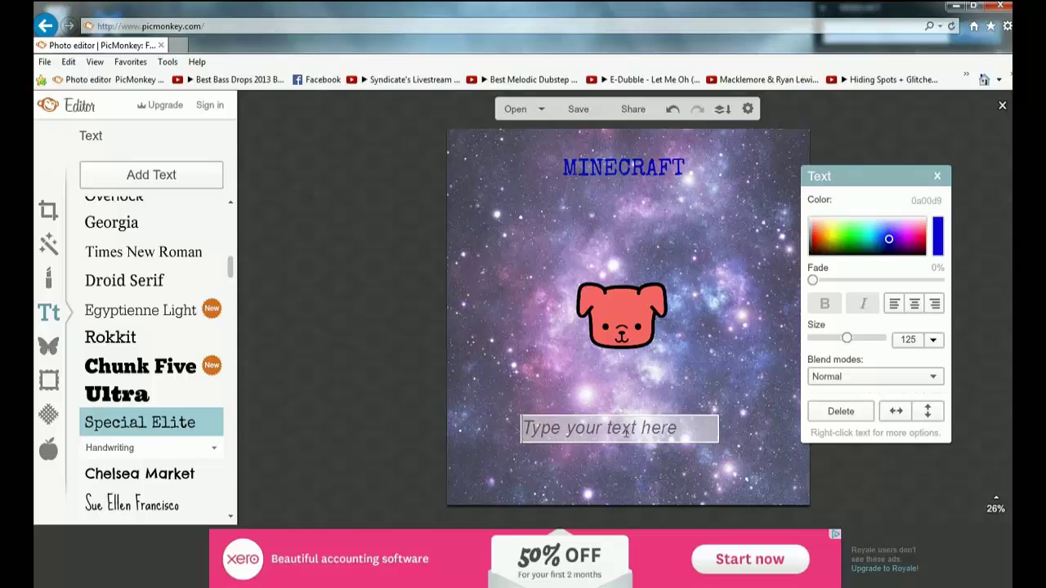
text(P)
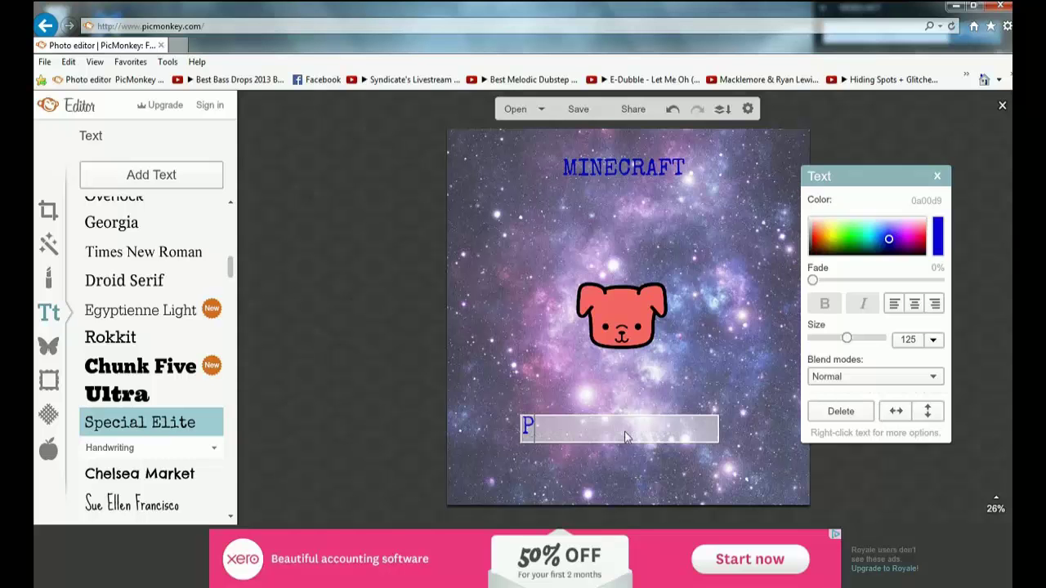
text(IGIE)
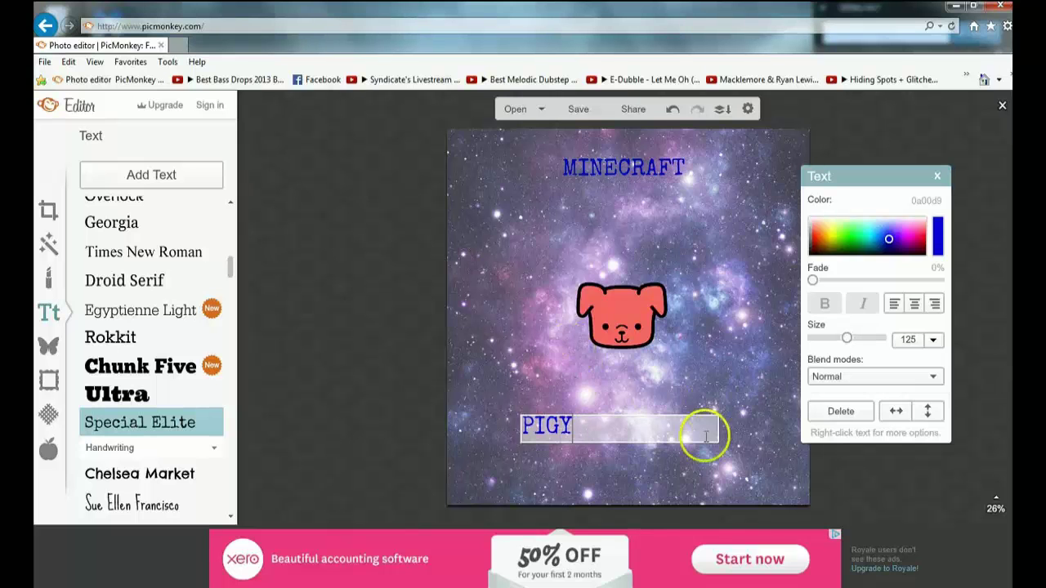
click(716, 426)
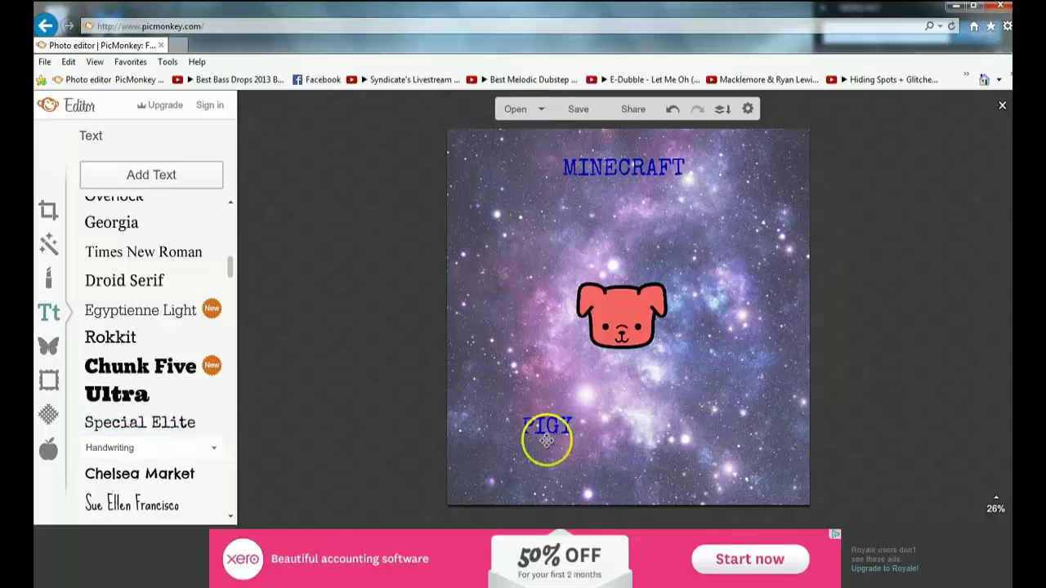
click(549, 428)
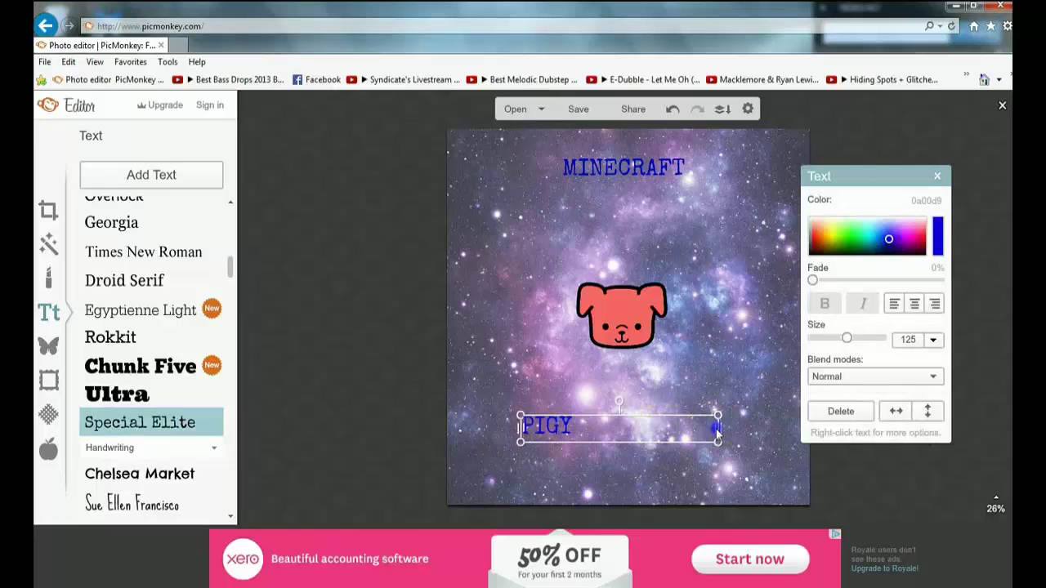
drag(712, 426, 622, 395)
click(574, 427)
drag(630, 175, 624, 220)
click(614, 454)
Step: Widen the lower text box and add the words 'IN SPACE'
click(617, 383)
drag(650, 402, 739, 398)
double_click(677, 403)
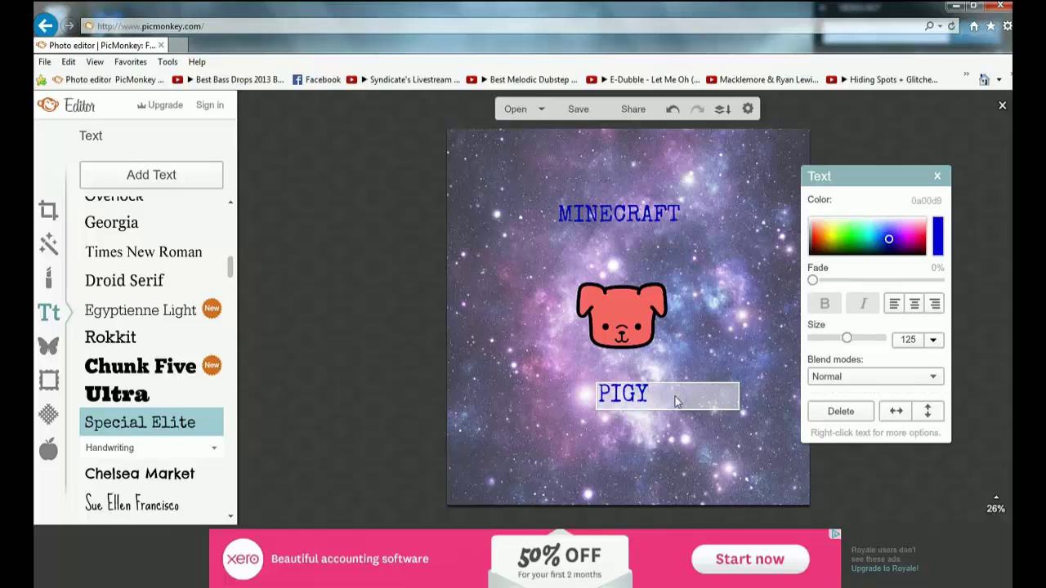
text(IN)
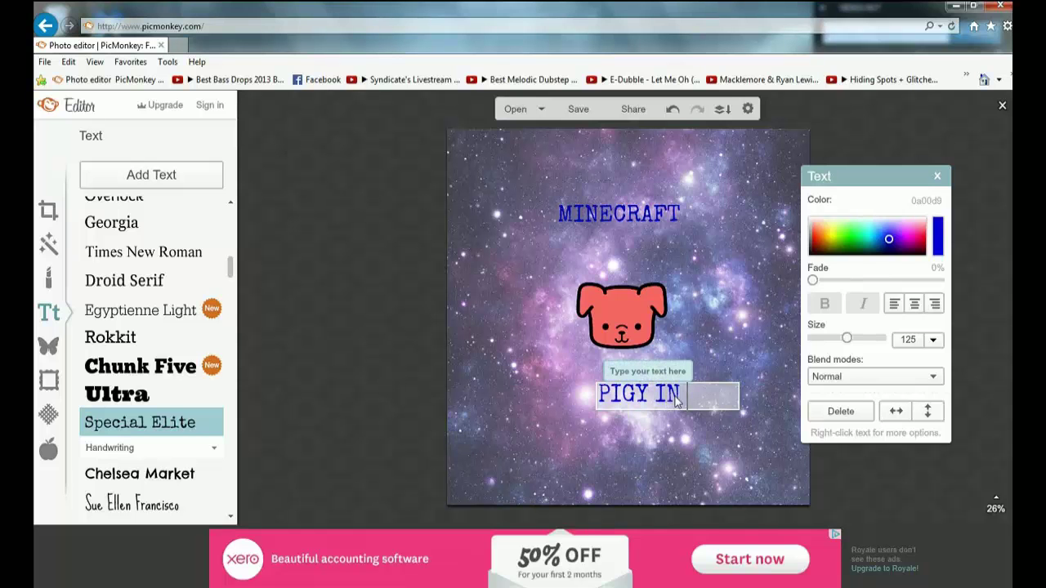
text( SPACE)
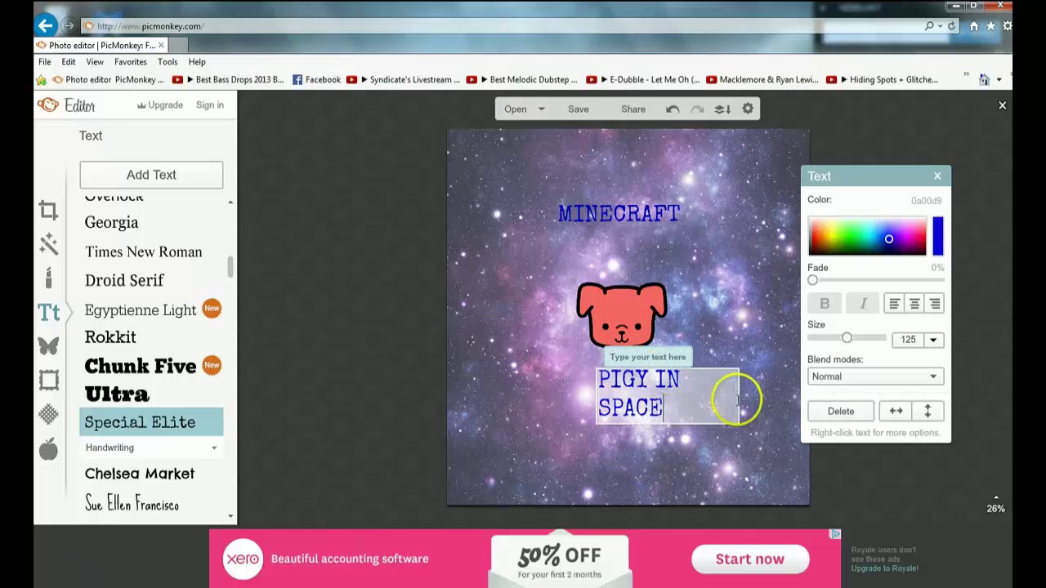
Step: Resize PIGY IN SPACE to one line, centre it under the dog, and align MINECRAFT above
click(747, 403)
drag(740, 400, 643, 409)
drag(720, 390, 691, 390)
drag(620, 409, 630, 399)
click(608, 213)
drag(608, 212, 608, 216)
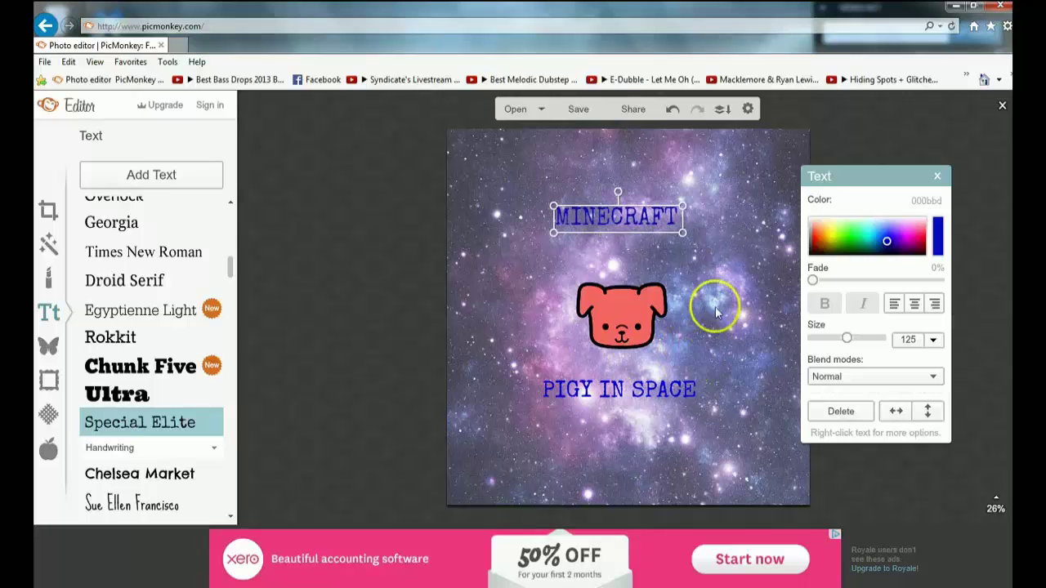
click(713, 278)
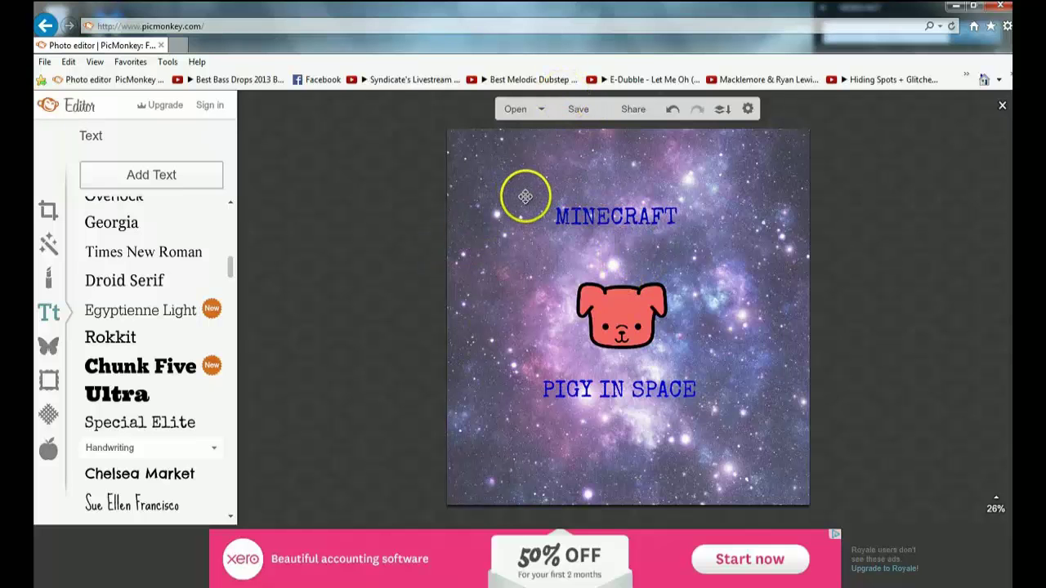
Step: Save the design to the computer as the JPG 'minecraft pigy in space'
click(578, 109)
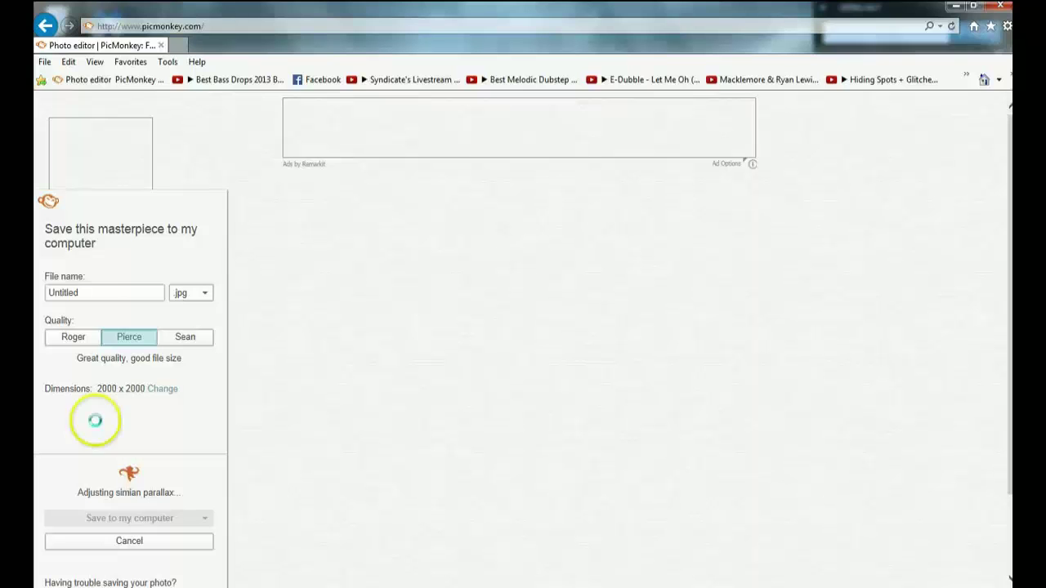
click(94, 292)
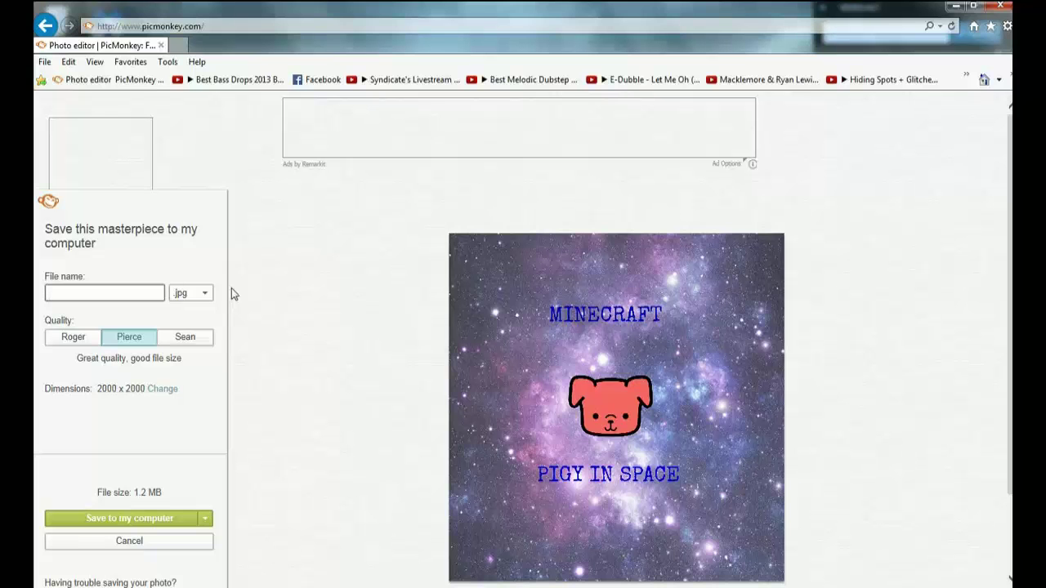
text(minecraft pigy in space)
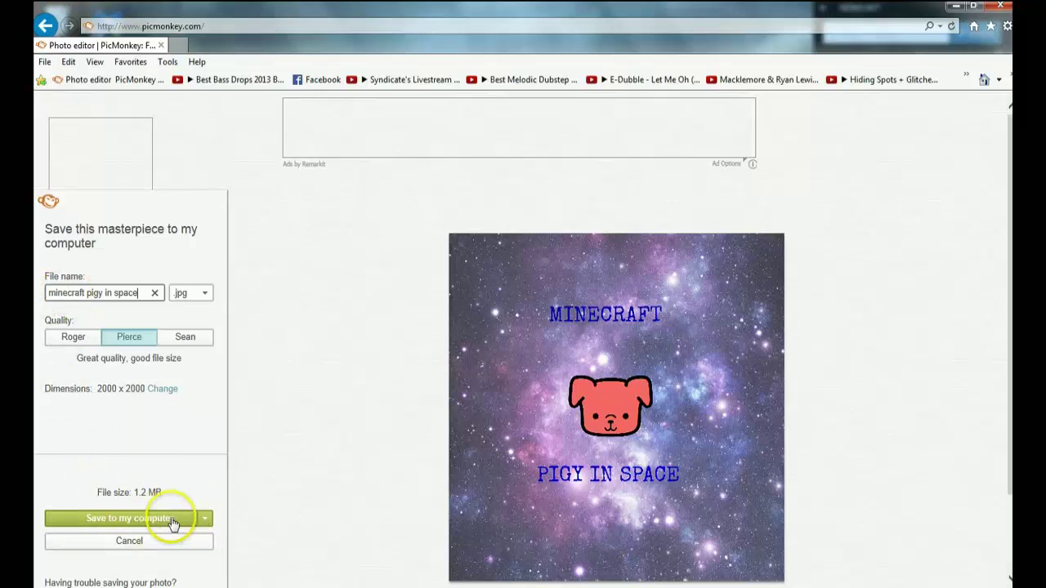
click(206, 519)
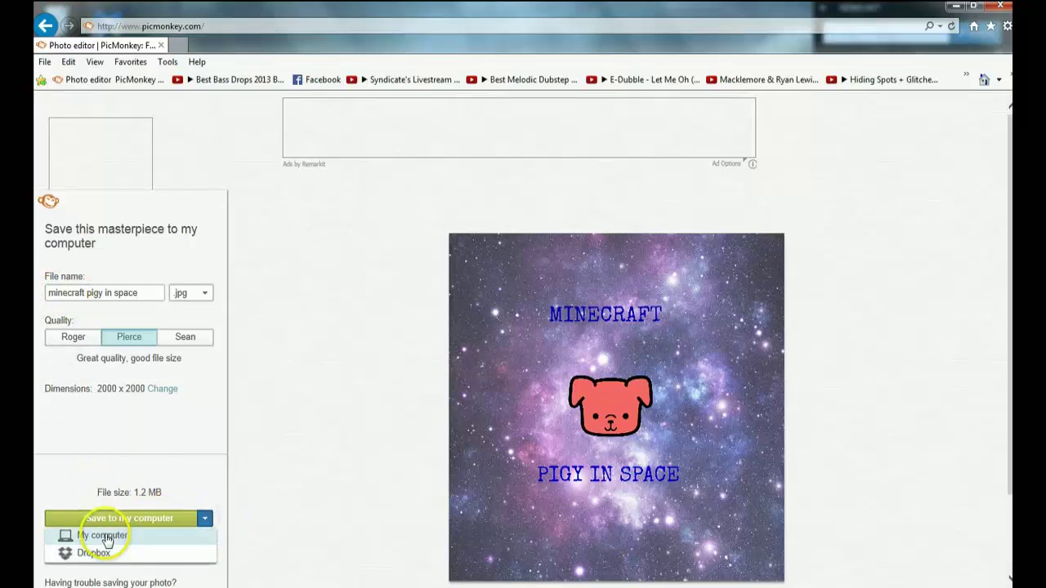
click(97, 538)
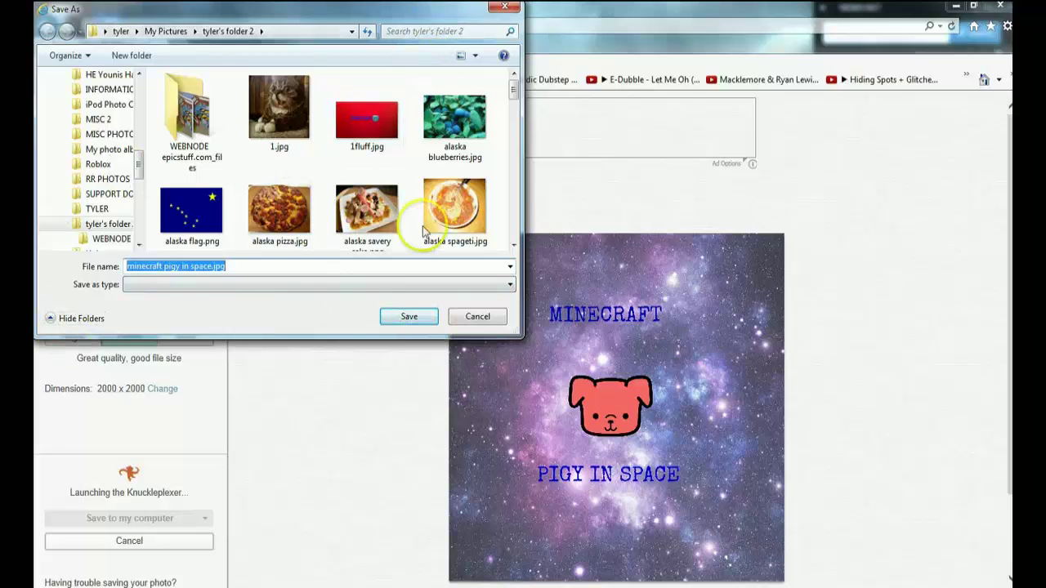
click(405, 318)
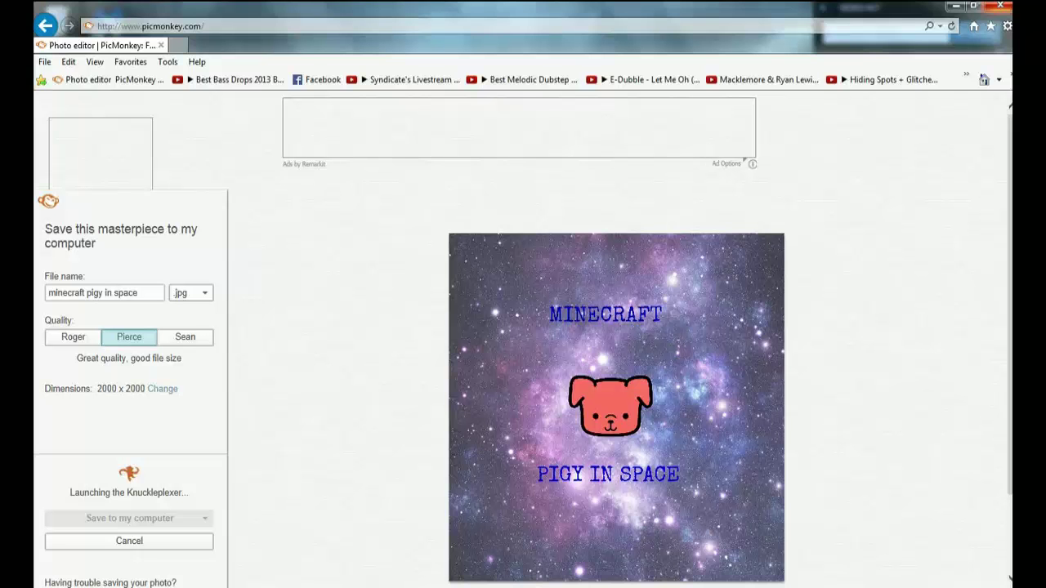
Step: Minimise the browser with Win+D to show the Windows desktop
key(super+d)
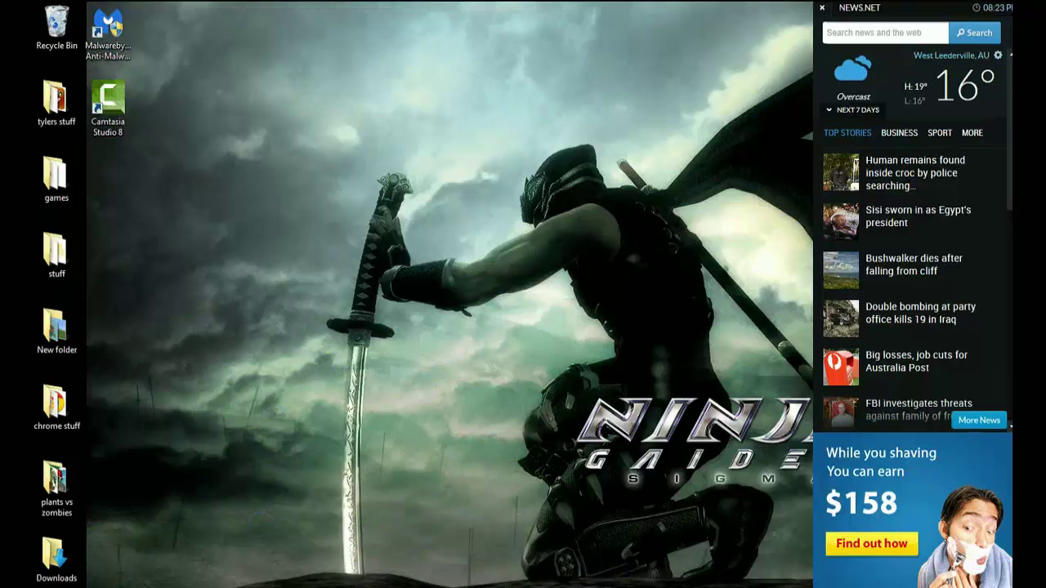
mouse_move(121, 587)
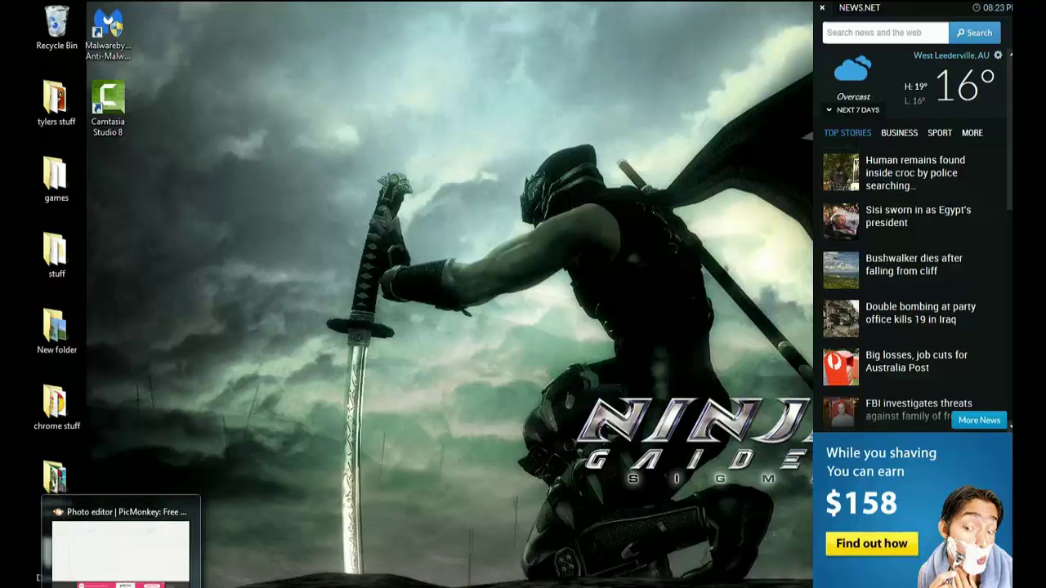